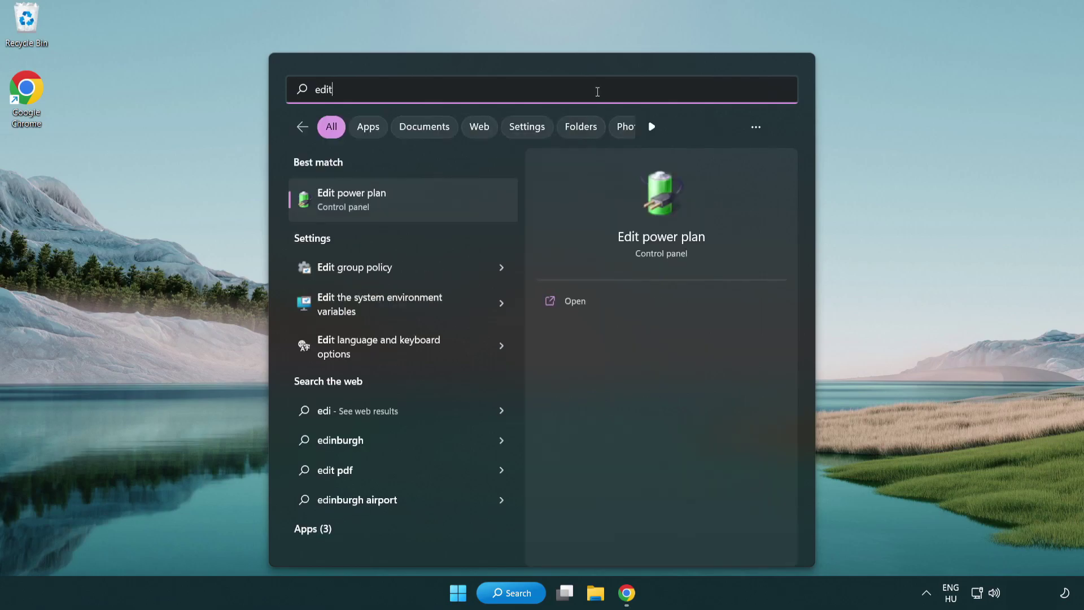
Find the Edit power plan settings, activate the High performance plan in Power Options, and close the window
{"action": "type", "text": "plan"}
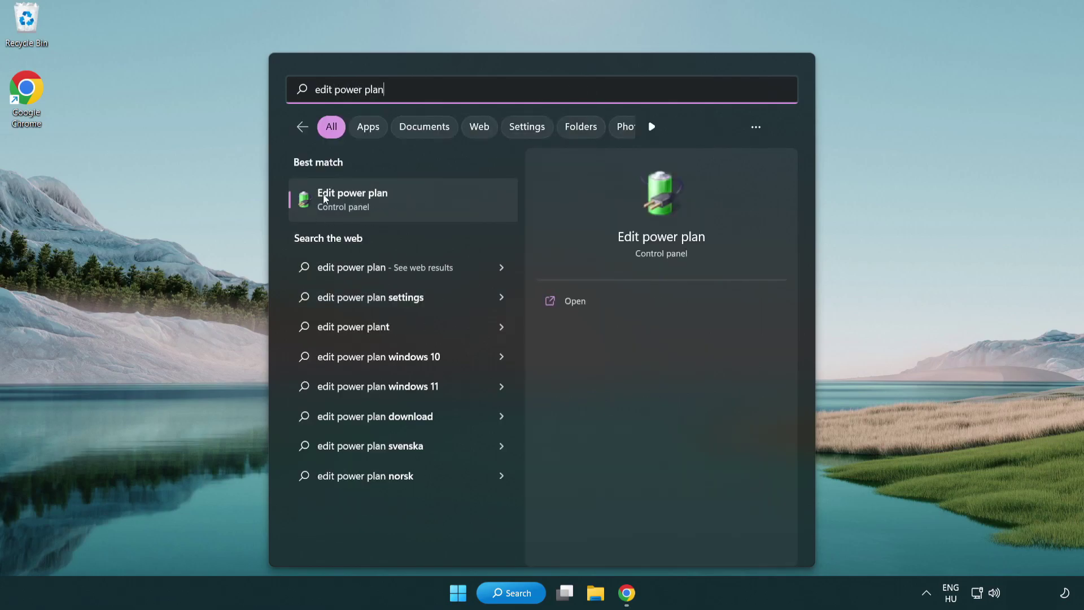
{"action": "left_click", "coordinate": [409, 205]}
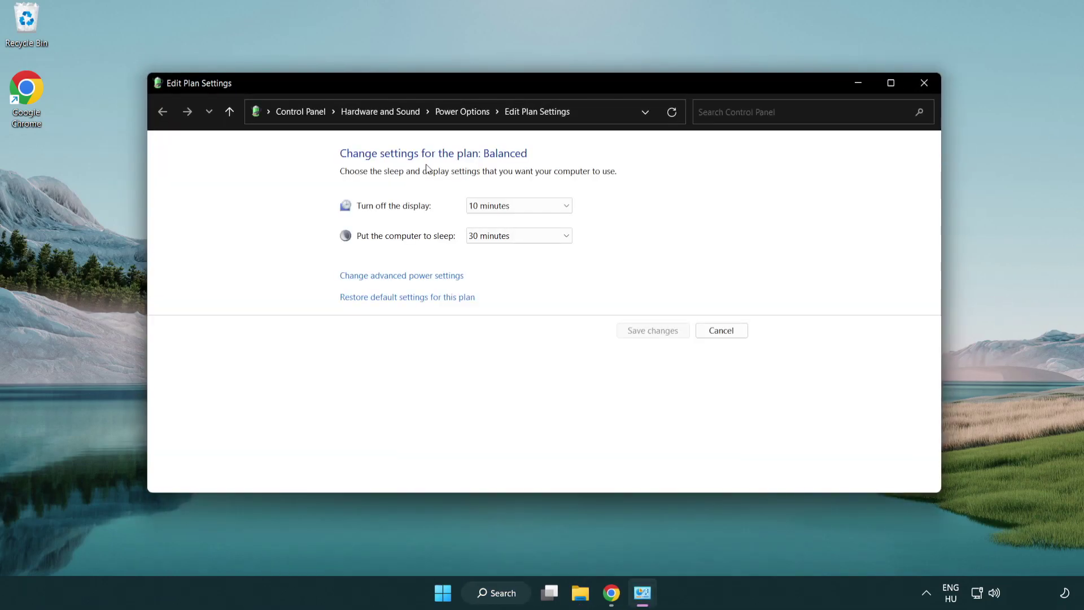
{"action": "left_click", "coordinate": [472, 124]}
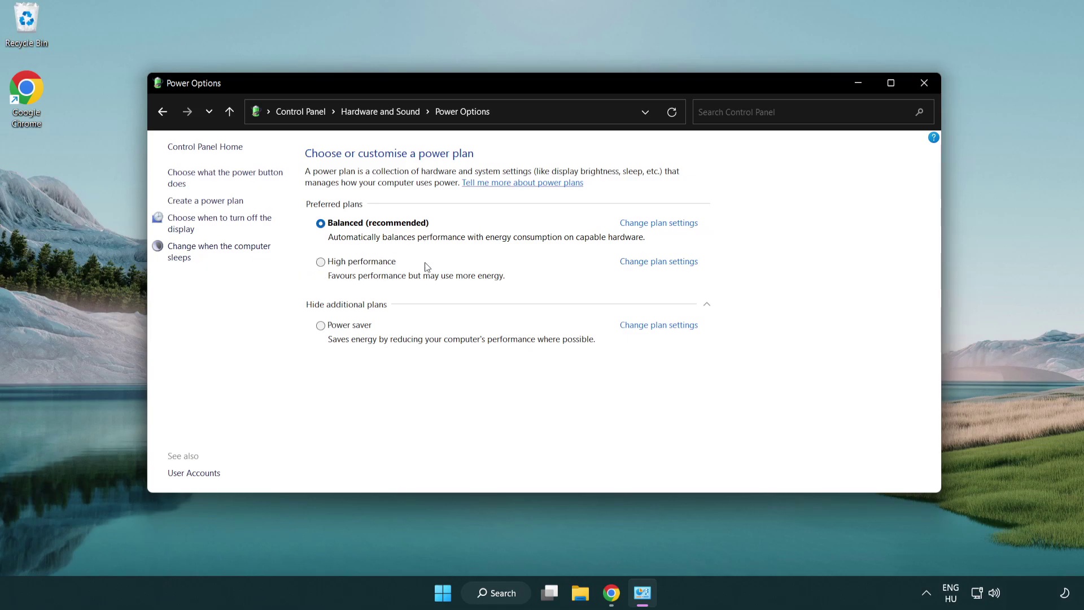
{"action": "left_click", "coordinate": [321, 264]}
{"action": "left_click", "coordinate": [924, 85]}
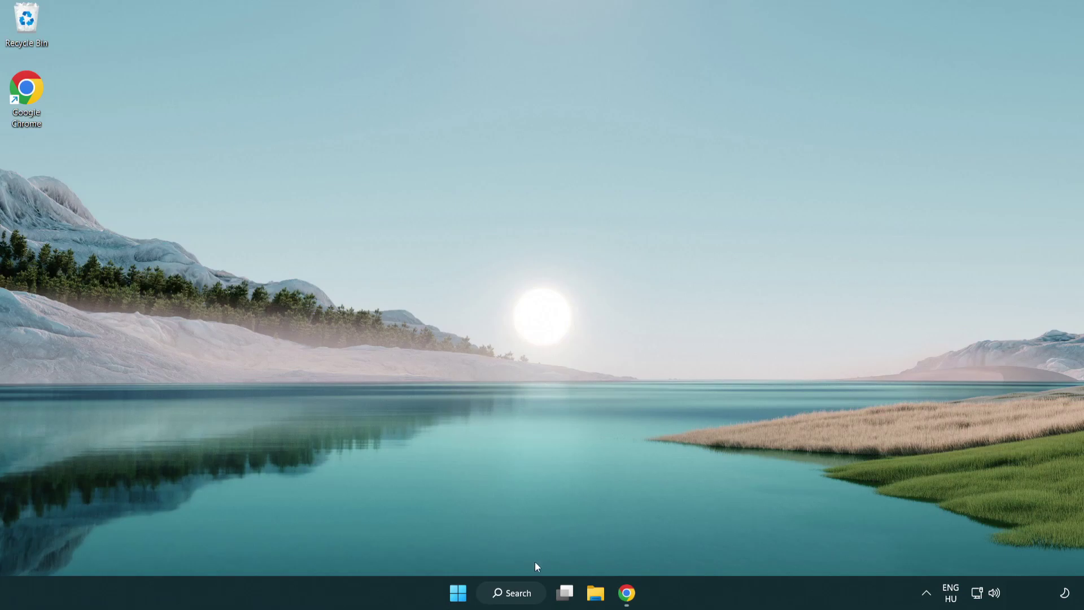
Open Device Manager, move its window towards the middle of the desktop, and expand the Display adapters category
{"action": "left_click", "coordinate": [527, 593]}
{"action": "type", "text": "device manager"}
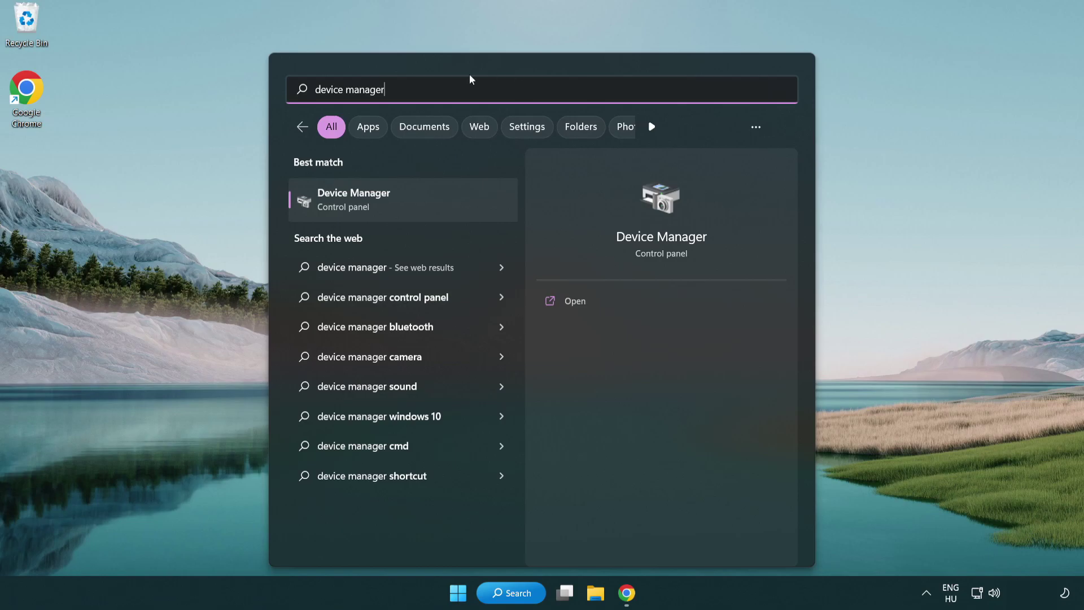
{"action": "left_click", "coordinate": [414, 206]}
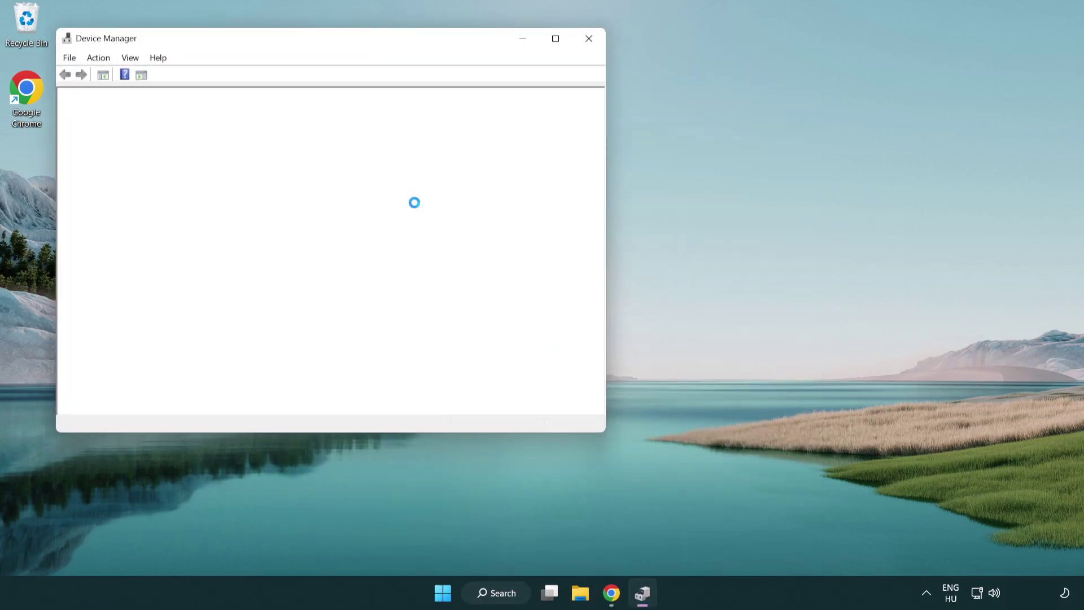
{"action": "left_click_drag", "start_coordinate": [356, 42], "coordinate": [557, 101]}
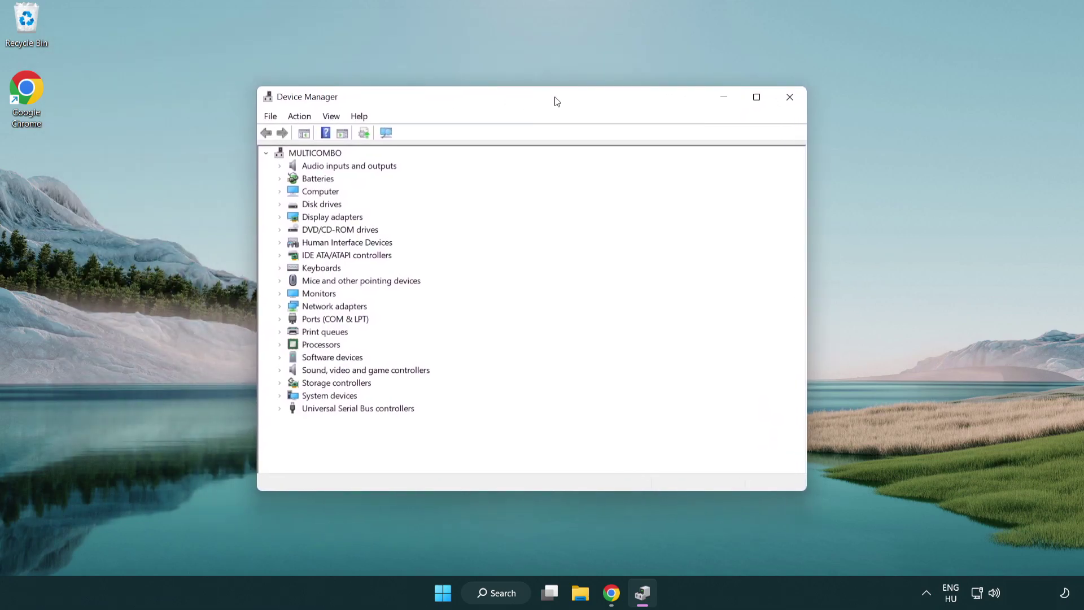
{"action": "left_click", "coordinate": [304, 217]}
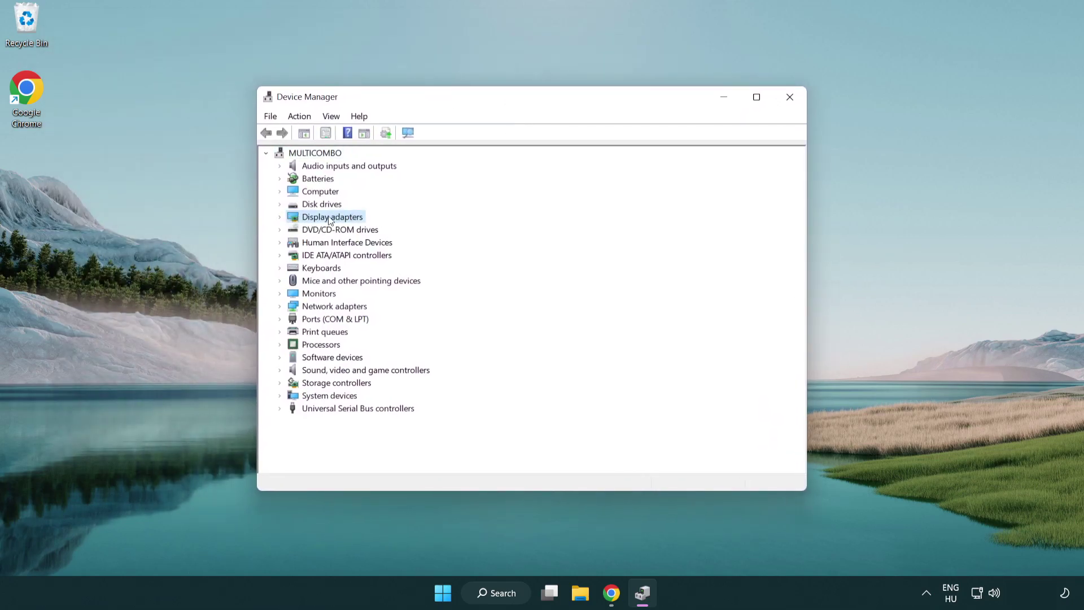
{"action": "left_click", "coordinate": [280, 217]}
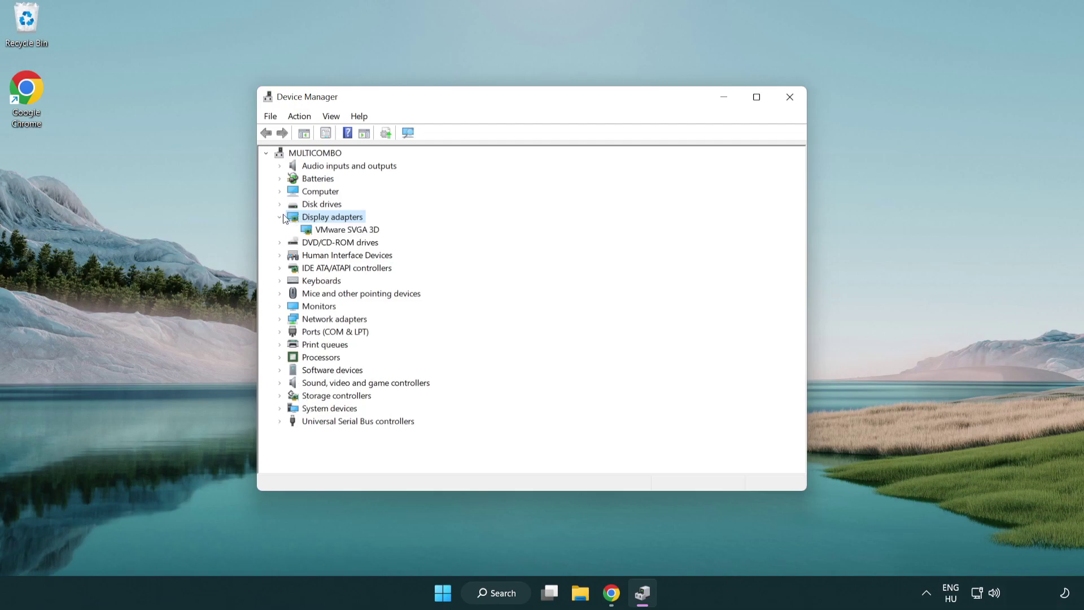
Run an automatic driver update search for the VMware SVGA 3D display adapter, and close the wizard and Device Manager
{"action": "left_click", "coordinate": [310, 230]}
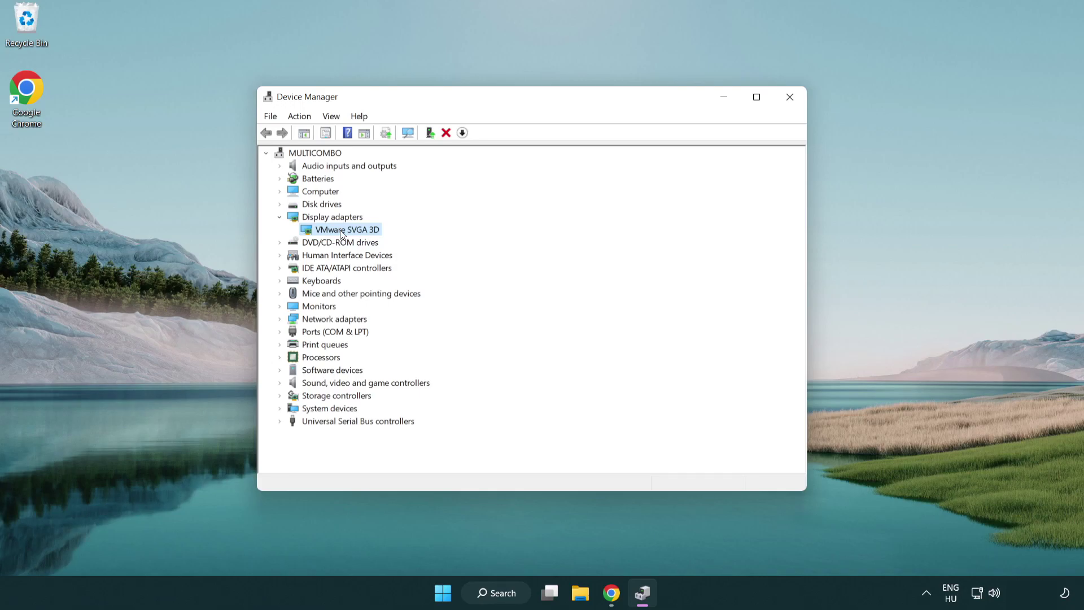
{"action": "right_click", "coordinate": [341, 234]}
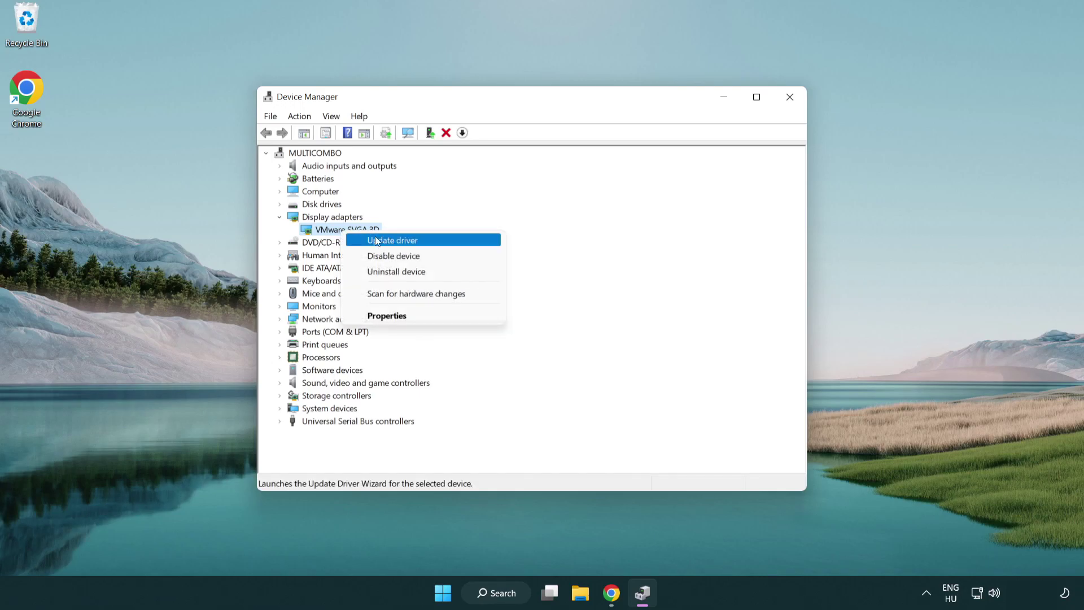
{"action": "left_click", "coordinate": [433, 241]}
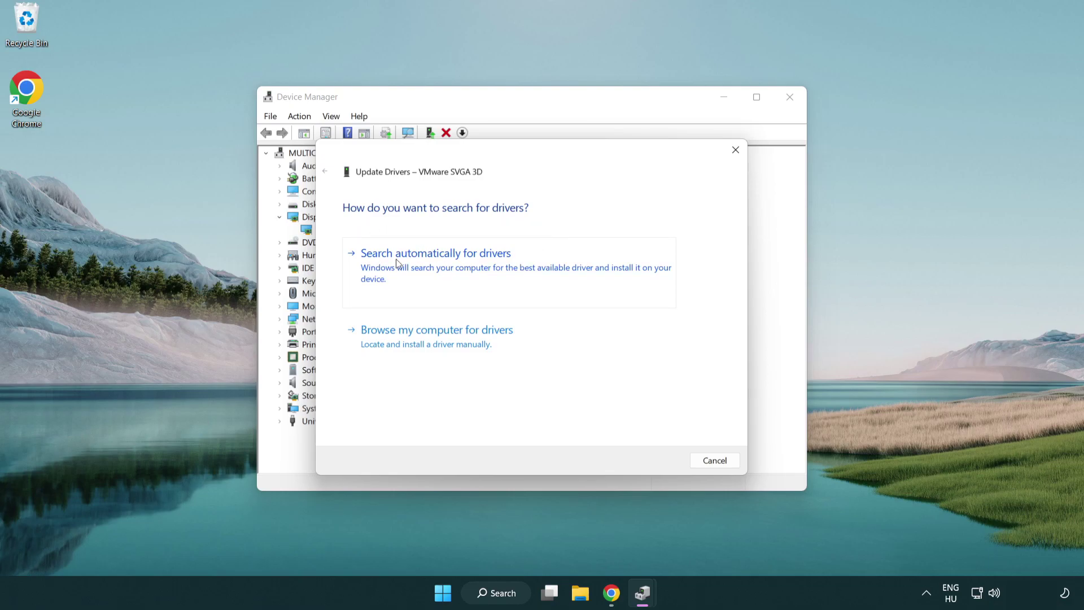
{"action": "left_click", "coordinate": [445, 263]}
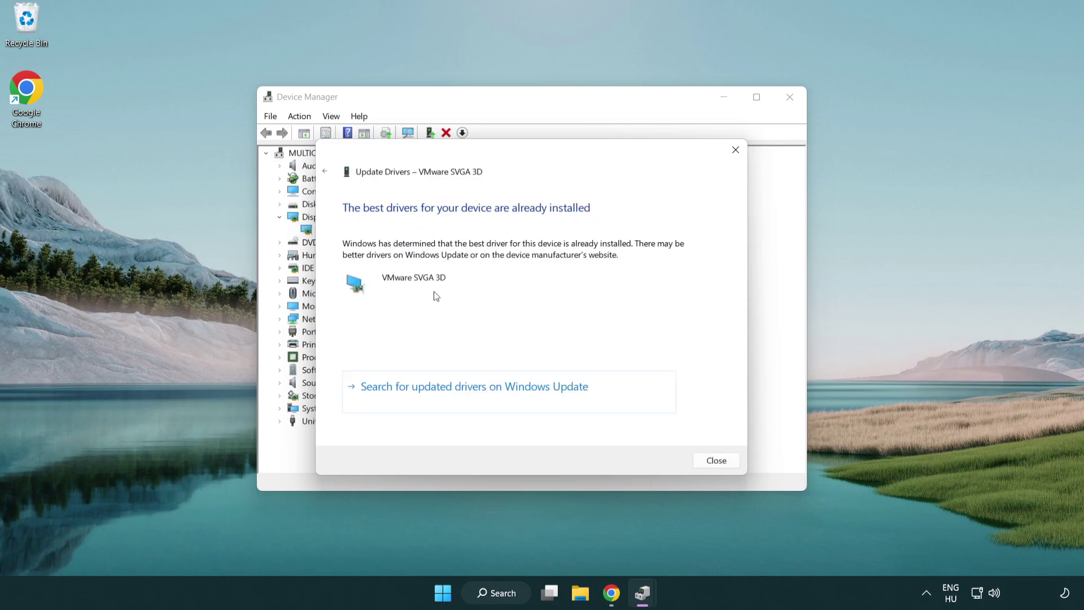
{"action": "left_click", "coordinate": [713, 461]}
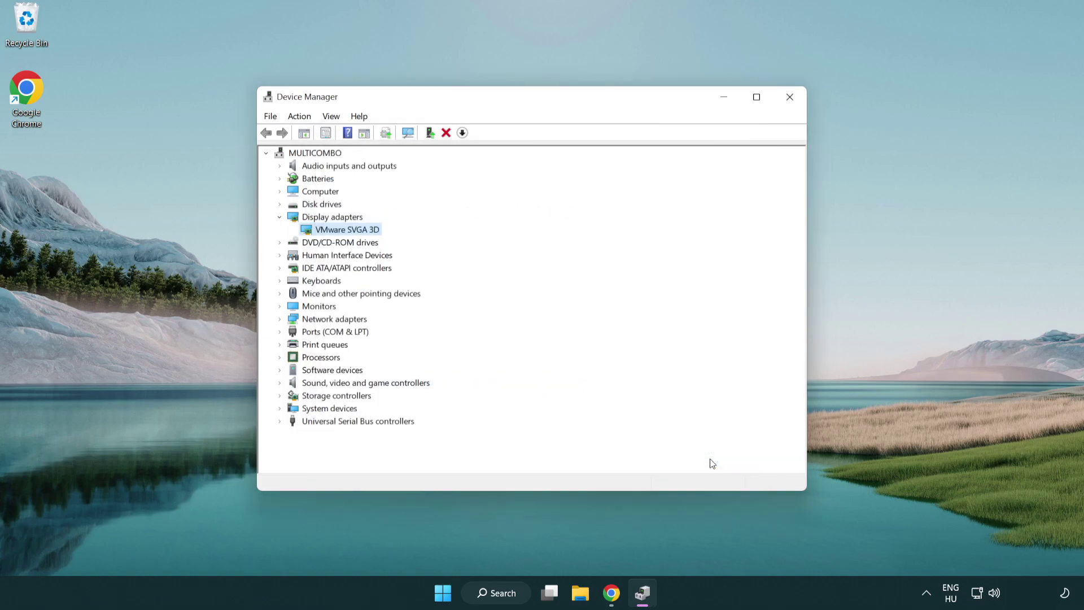
{"action": "left_click", "coordinate": [789, 99]}
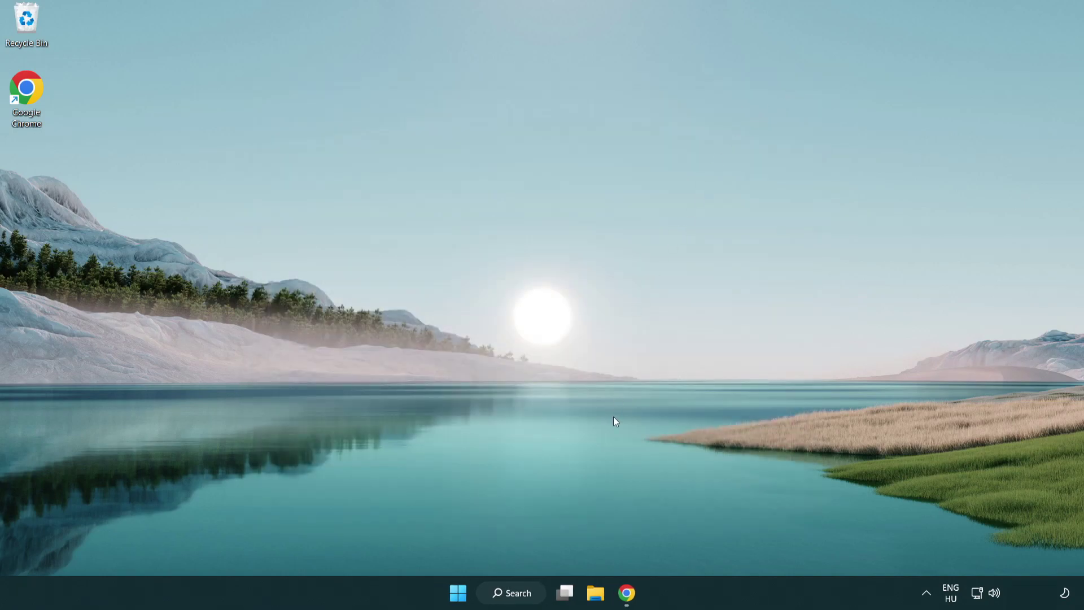
Search for the Game Mode settings and check whether Game Mode is switched on
{"action": "left_click", "coordinate": [518, 599]}
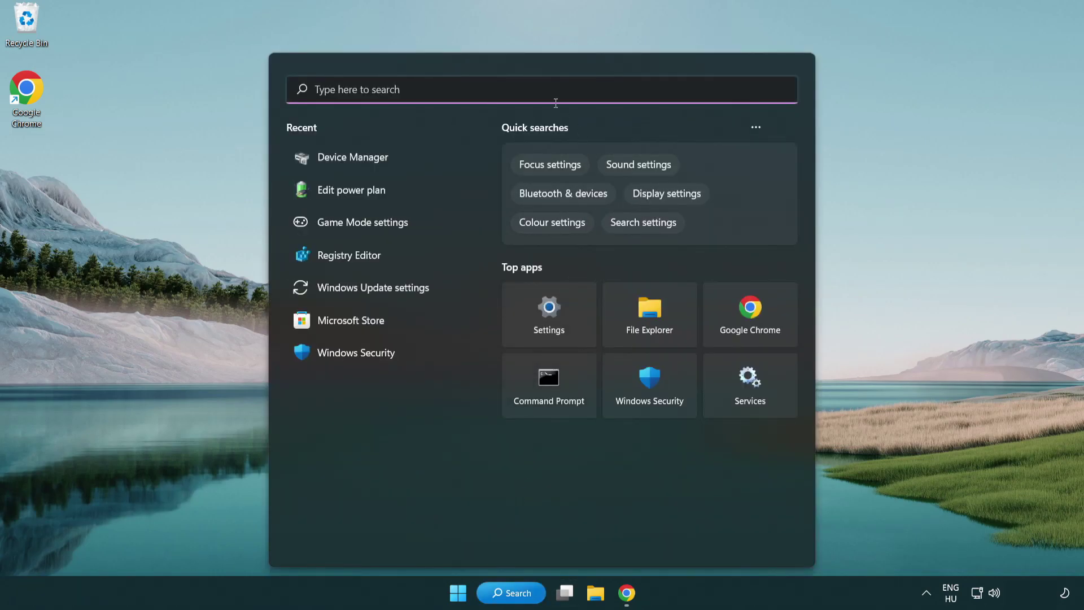
{"action": "type", "text": "game"}
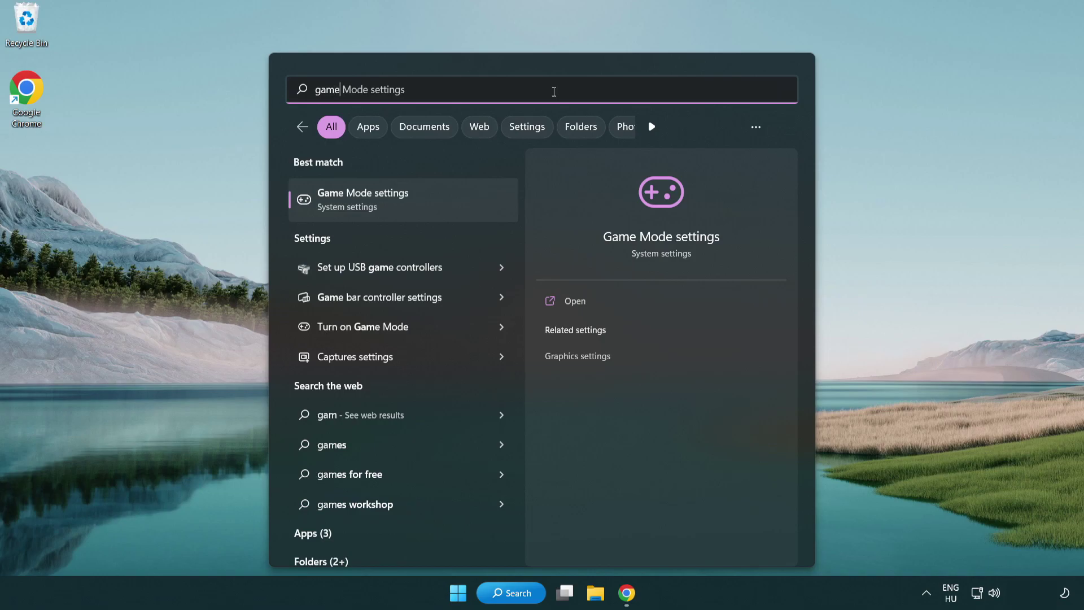
{"action": "type", "text": " mode"}
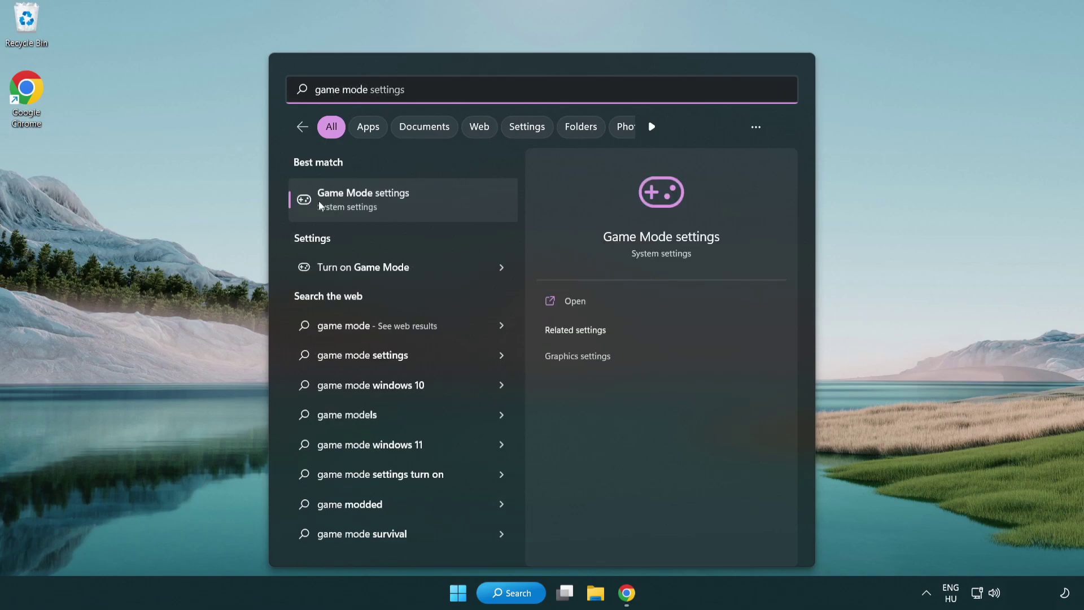
{"action": "left_click", "coordinate": [407, 205]}
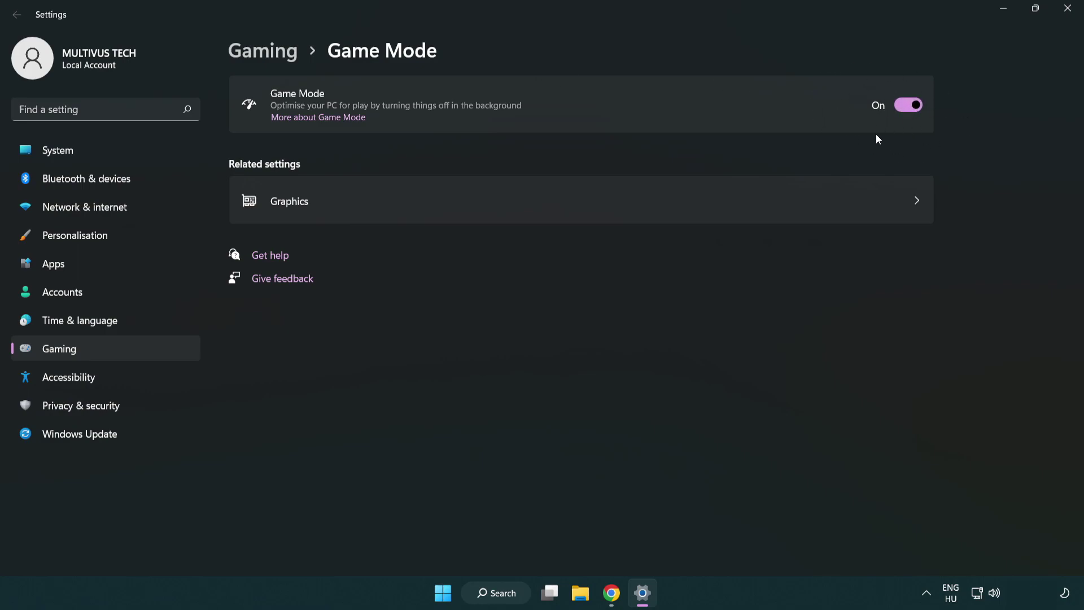
Check the Xbox Game Bar controller button setting under Gaming, and close Settings
{"action": "left_click", "coordinate": [279, 56]}
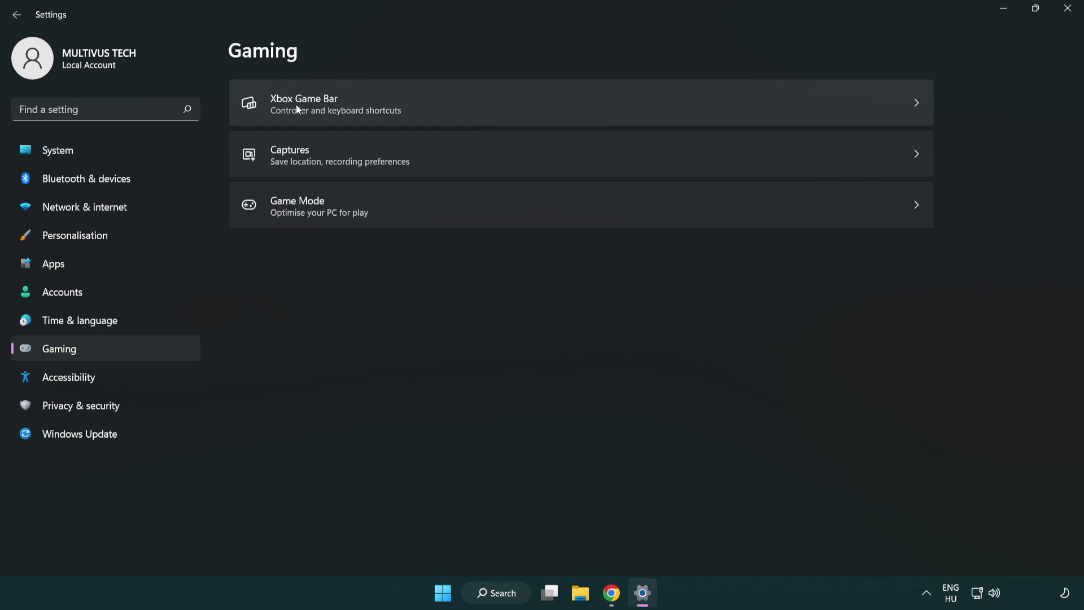
{"action": "left_click", "coordinate": [480, 105]}
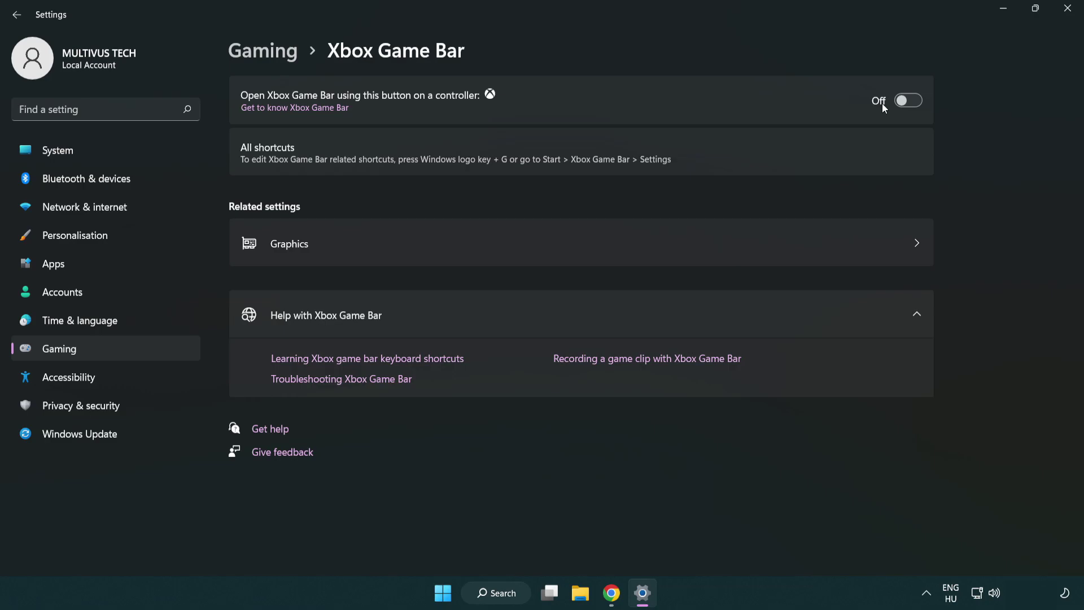
{"action": "left_click", "coordinate": [1067, 15]}
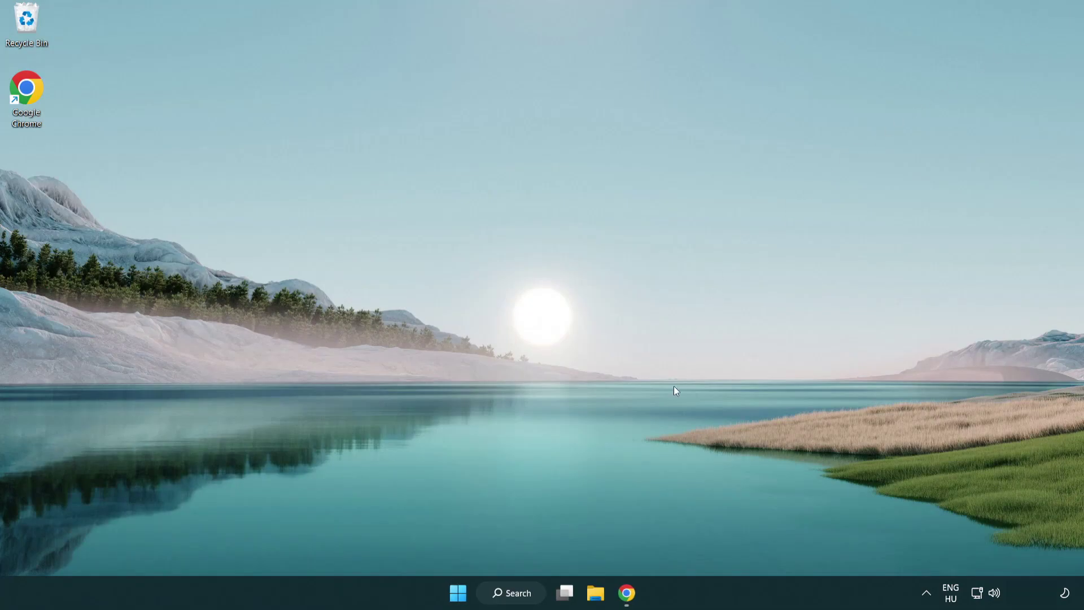
Open Task Manager and end the Google Chrome process
{"action": "right_click", "coordinate": [458, 594]}
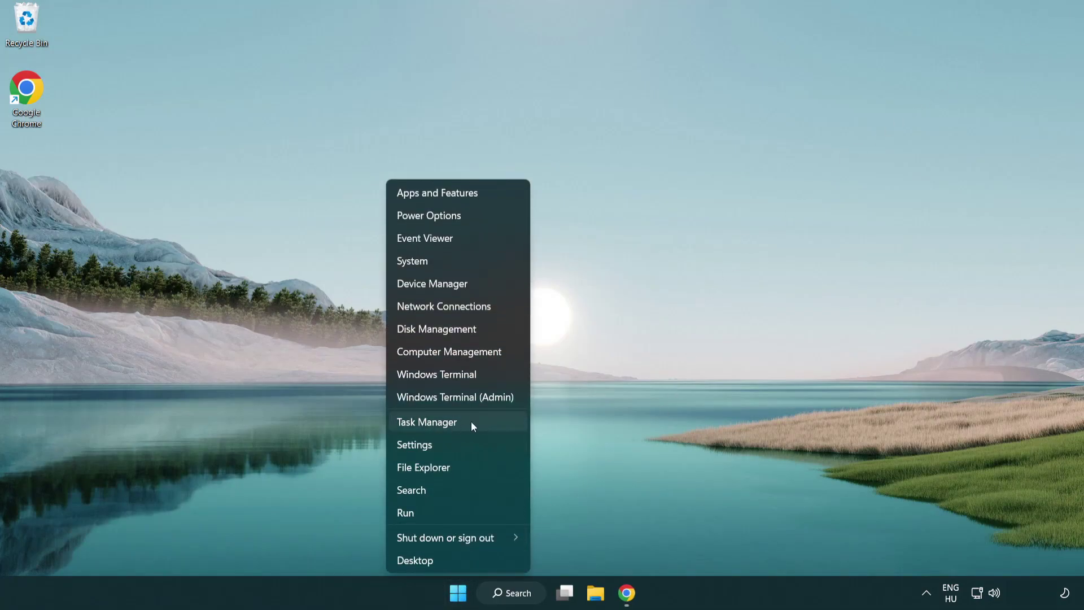
{"action": "left_click", "coordinate": [475, 421]}
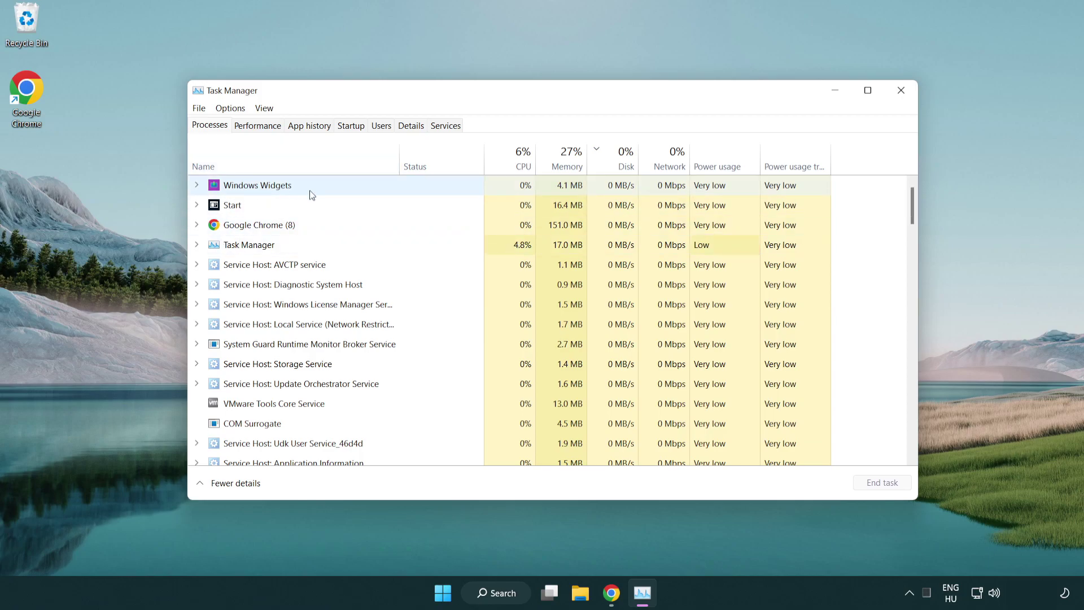
{"action": "left_click", "coordinate": [276, 265]}
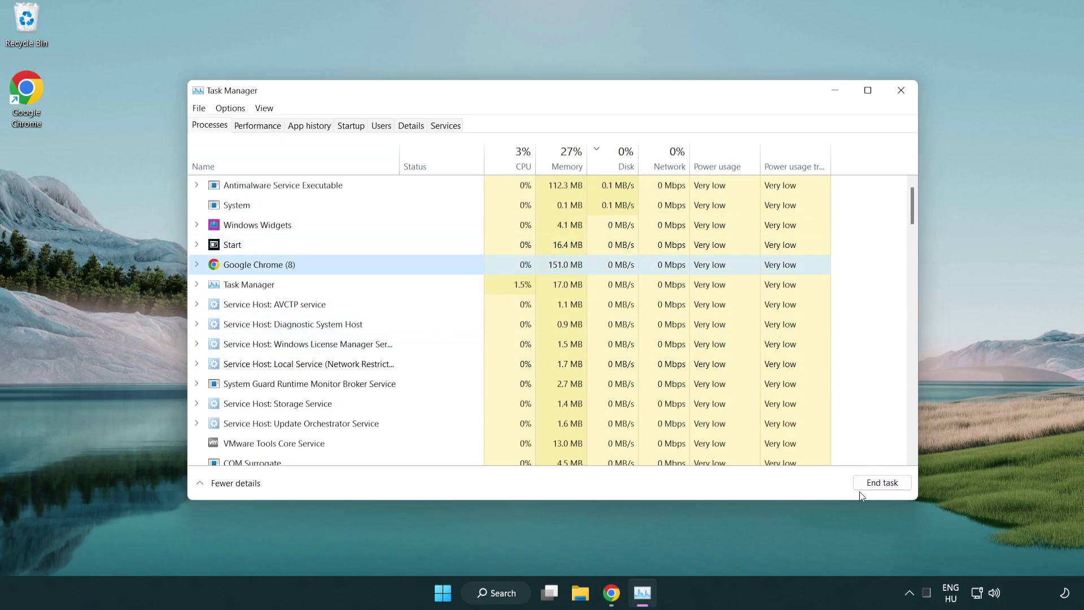
{"action": "left_click", "coordinate": [886, 487]}
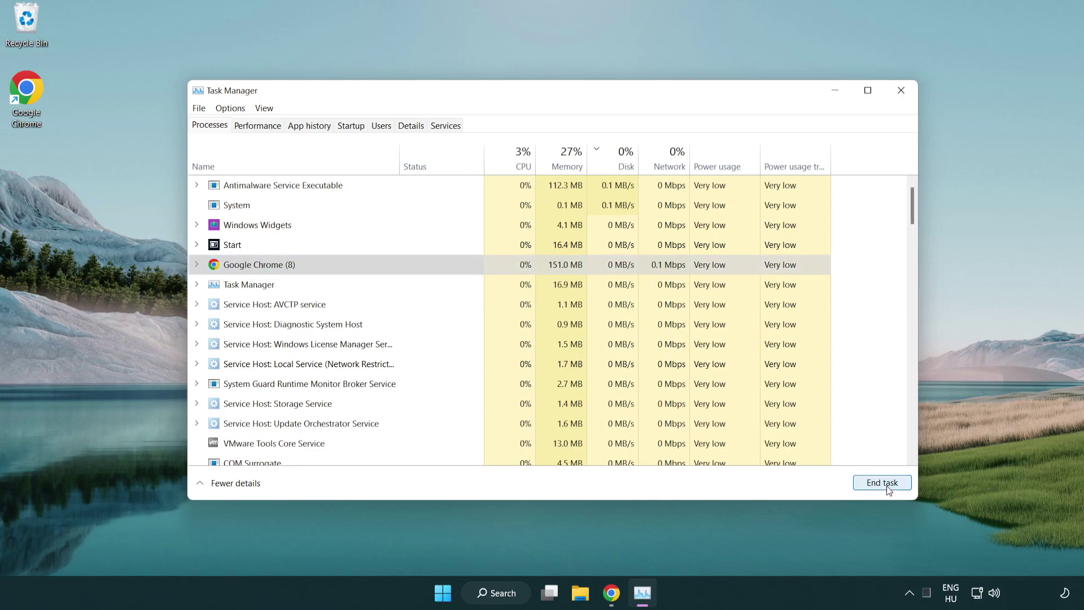
{"action": "mouse_move", "coordinate": [912, 215]}
{"action": "left_mouse_down"}
{"action": "mouse_move", "coordinate": [910, 384]}
{"action": "mouse_move", "coordinate": [908, 205]}
{"action": "left_mouse_up"}
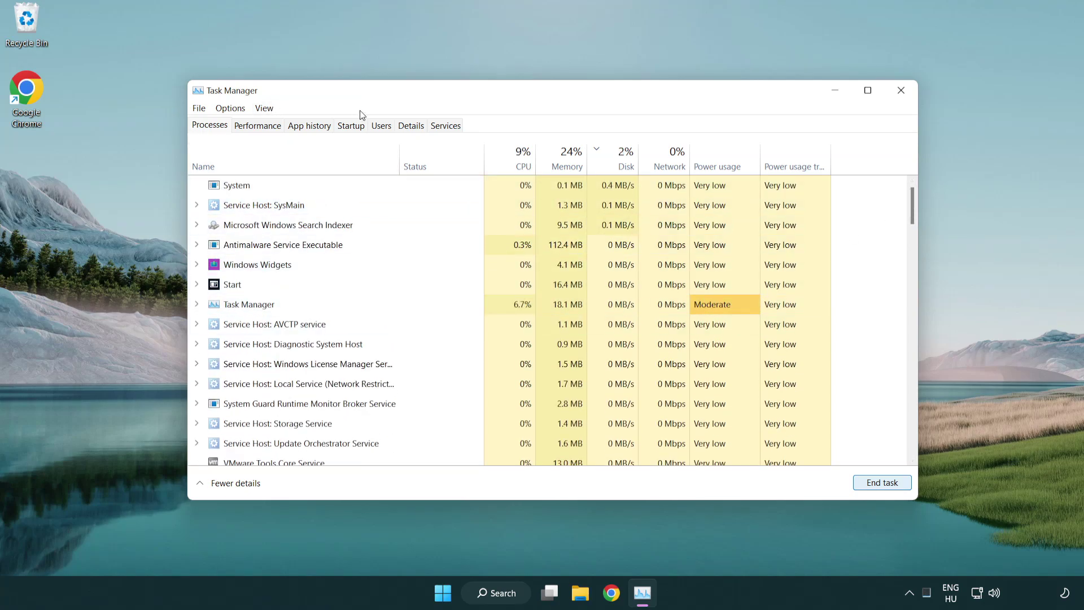
Disable the startup apps Cortana, Phone Link and Terminal, and close Task Manager
{"action": "left_click", "coordinate": [358, 129]}
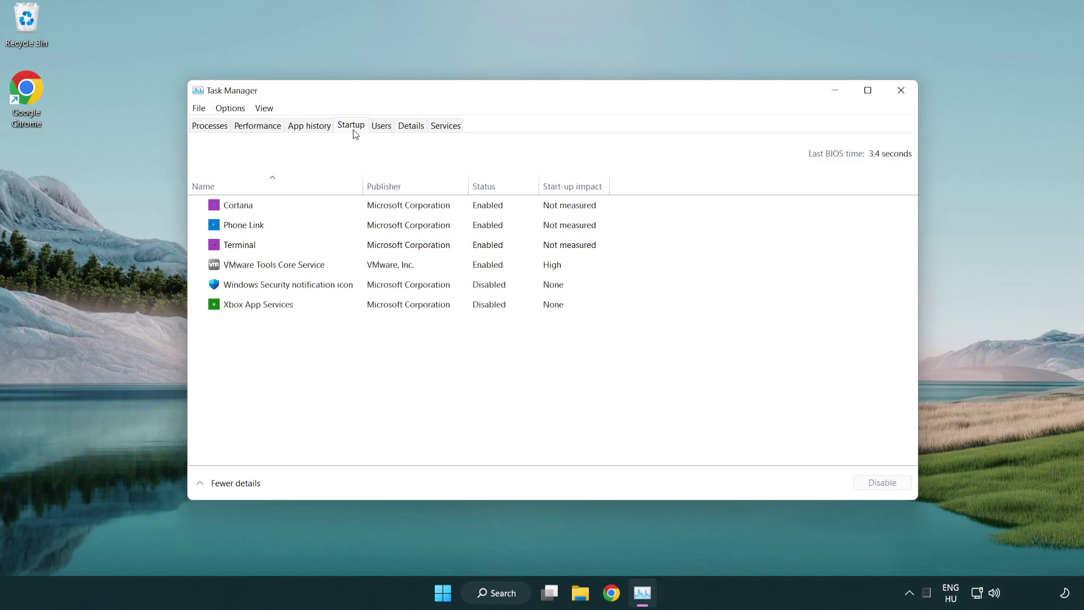
{"action": "left_click", "coordinate": [384, 205]}
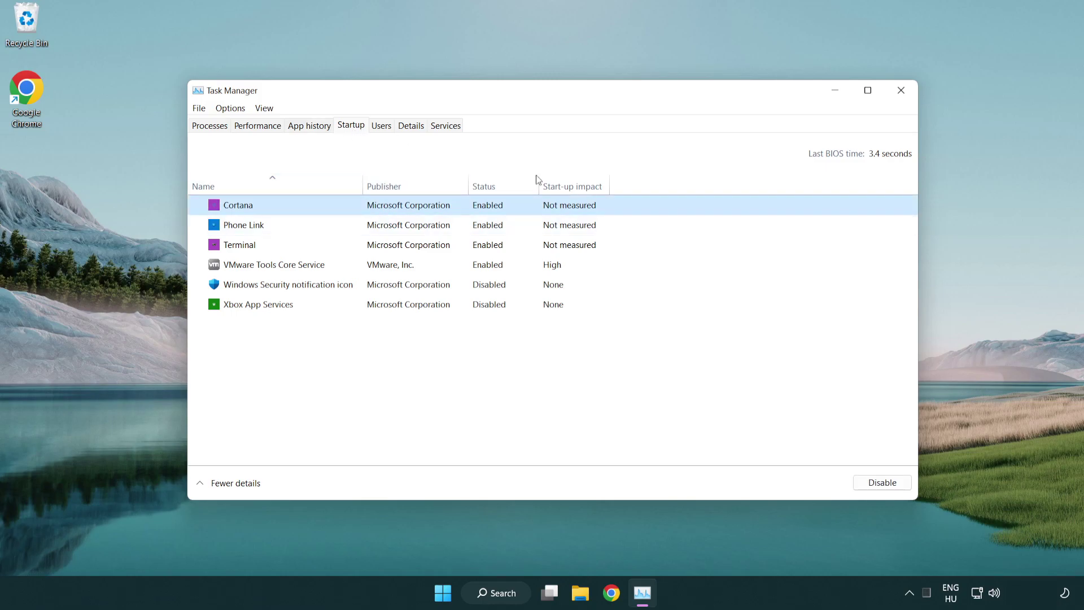
{"action": "left_click", "coordinate": [901, 481]}
{"action": "left_click", "coordinate": [430, 226]}
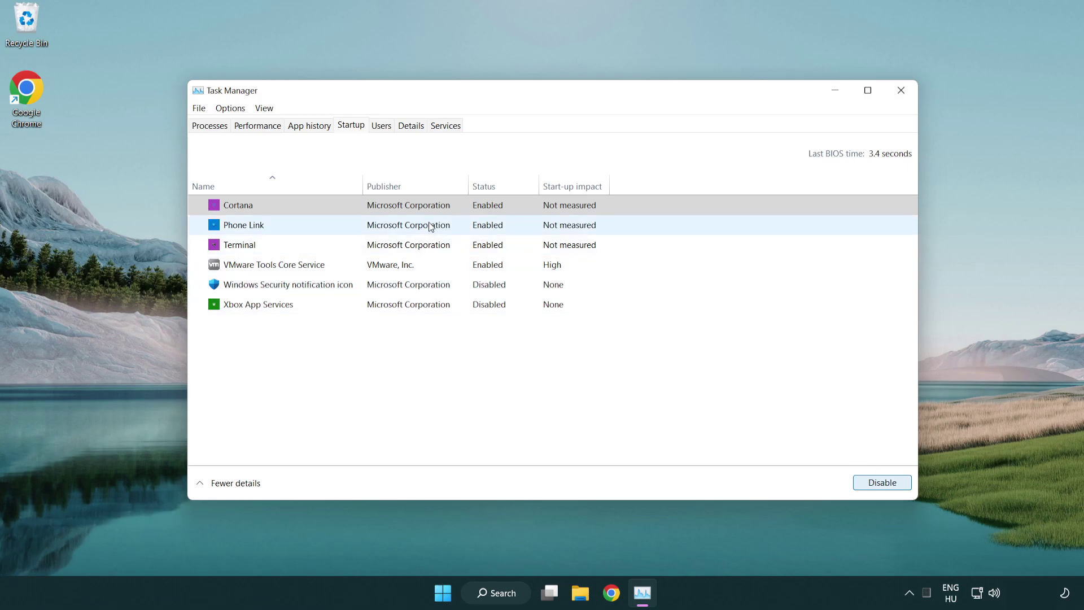
{"action": "left_click", "coordinate": [872, 482]}
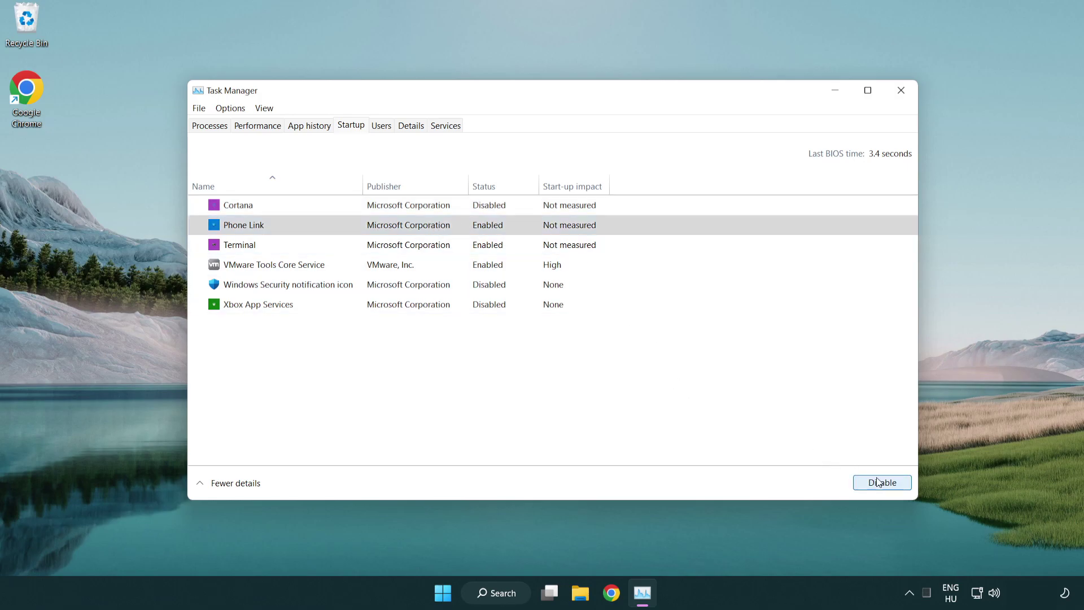
{"action": "left_click", "coordinate": [368, 248]}
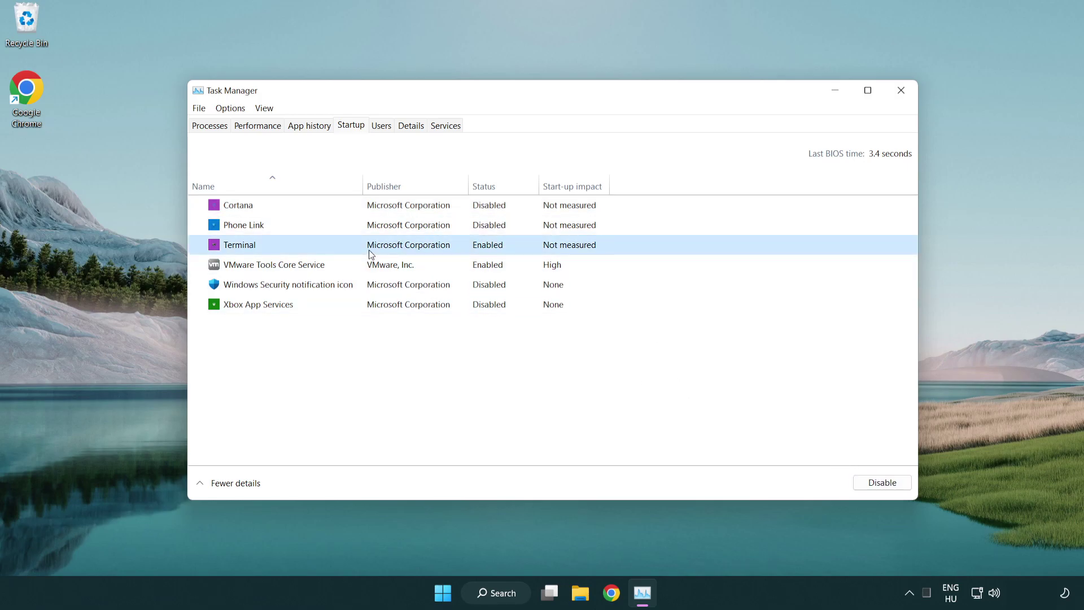
{"action": "left_click", "coordinate": [902, 486]}
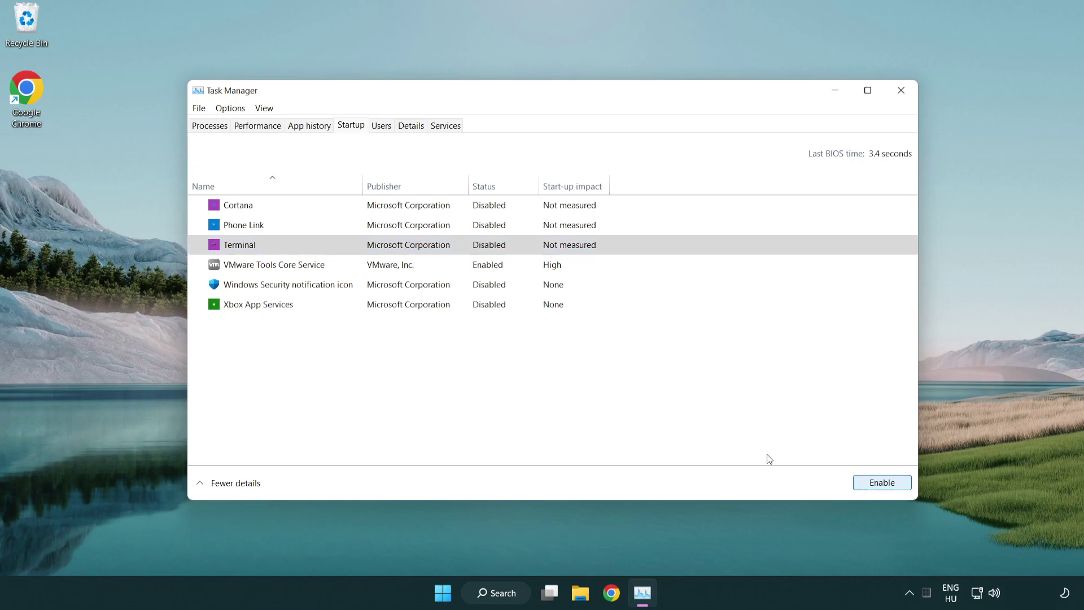
{"action": "left_click", "coordinate": [901, 90]}
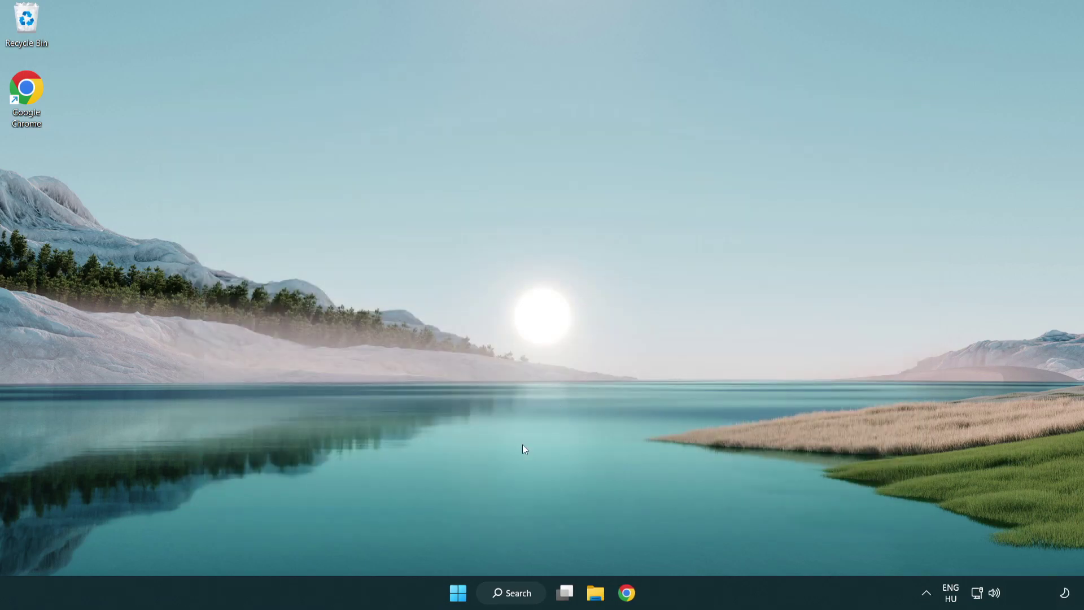
Search for the Windows Update settings, check for updates, and close Settings
{"action": "left_click", "coordinate": [513, 592]}
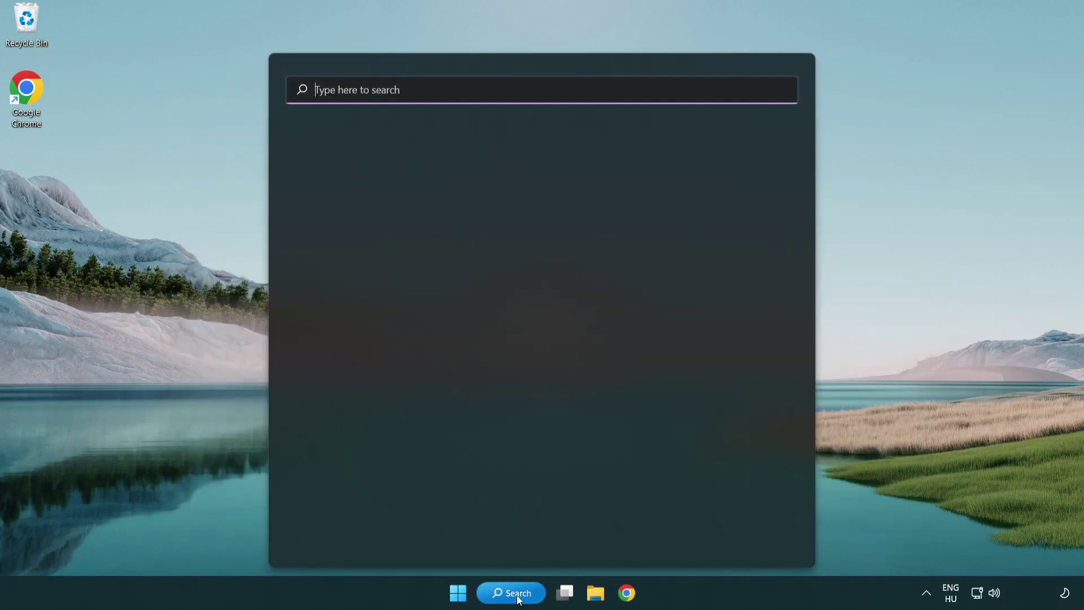
{"action": "type", "text": "update"}
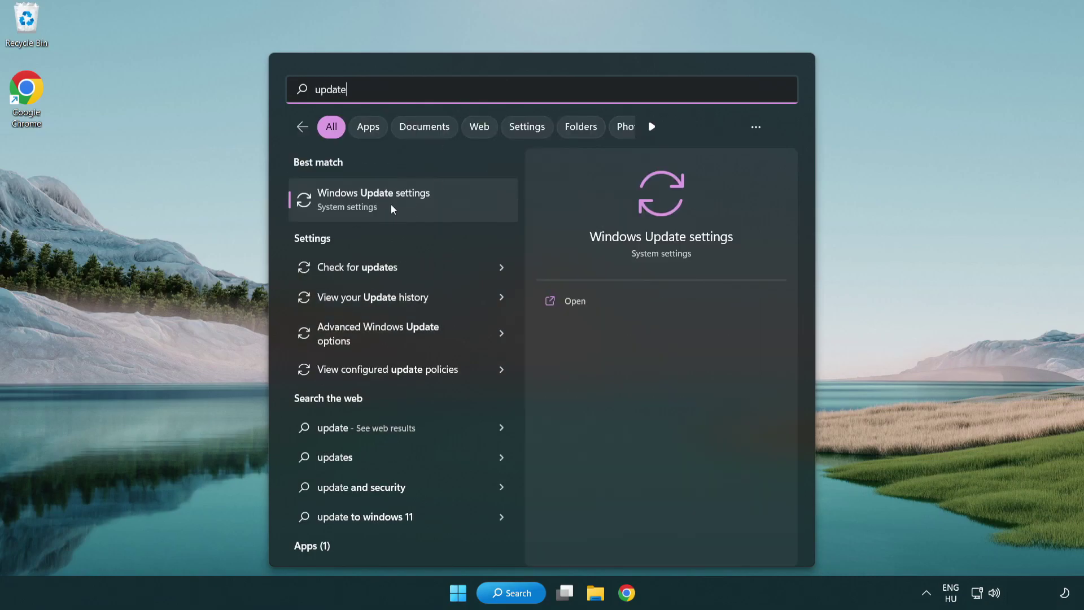
{"action": "left_click", "coordinate": [421, 210]}
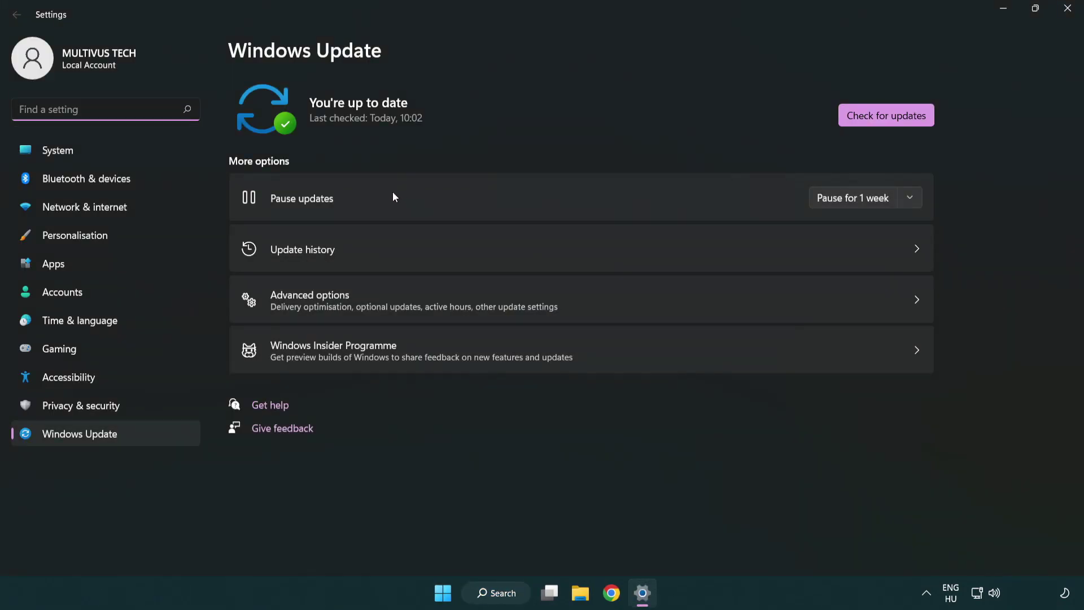
{"action": "left_click", "coordinate": [894, 118]}
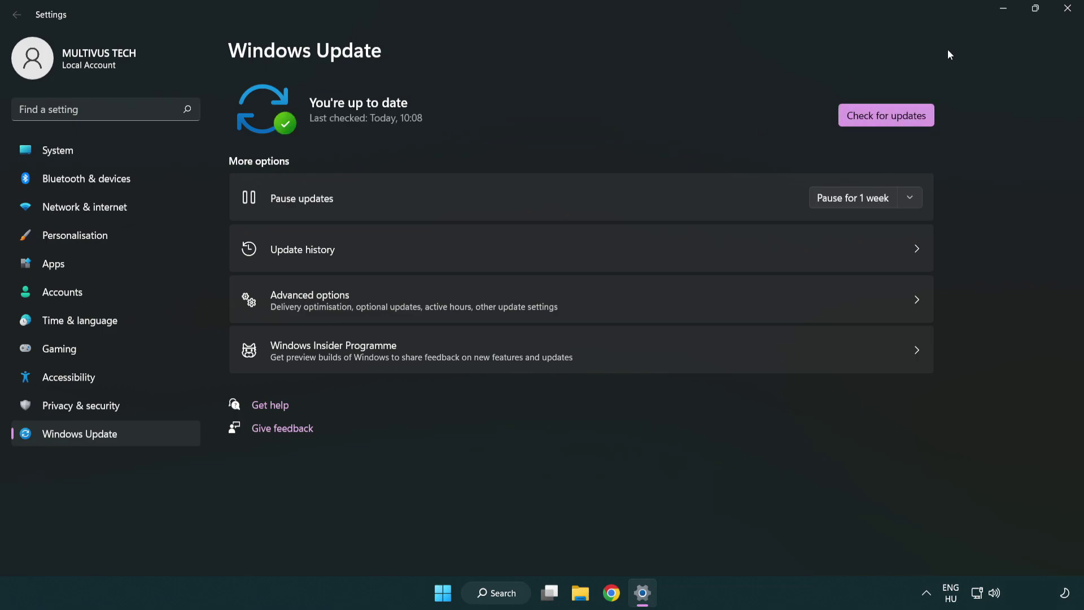
{"action": "left_click", "coordinate": [1068, 12]}
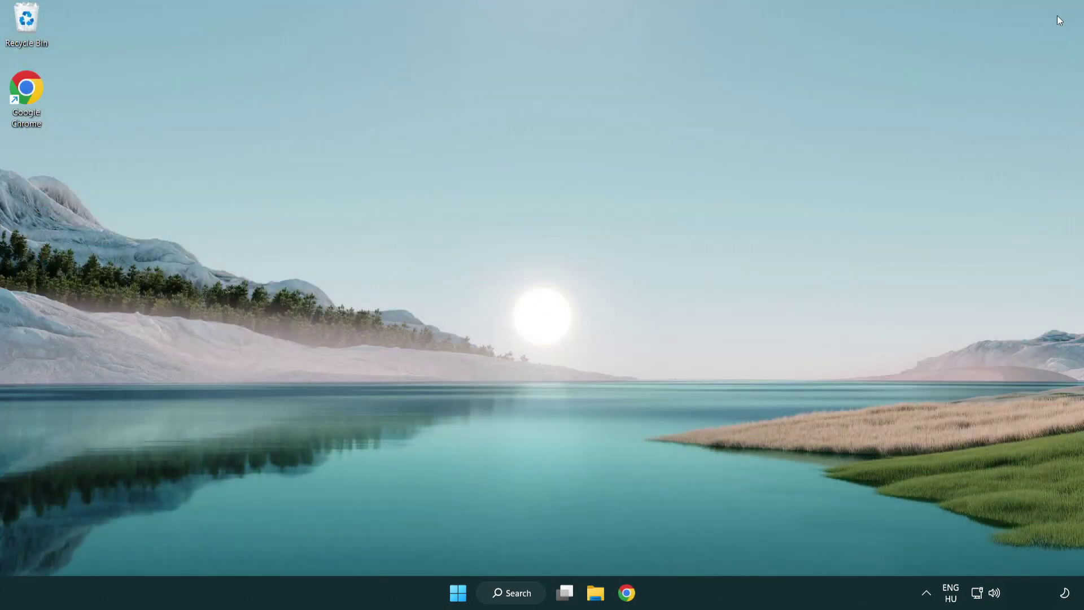
Open Registry Editor and go to the key HKEY_CURRENT_USER\System\GameConfigStore
{"action": "left_click", "coordinate": [512, 600]}
{"action": "type", "text": "regedit"}
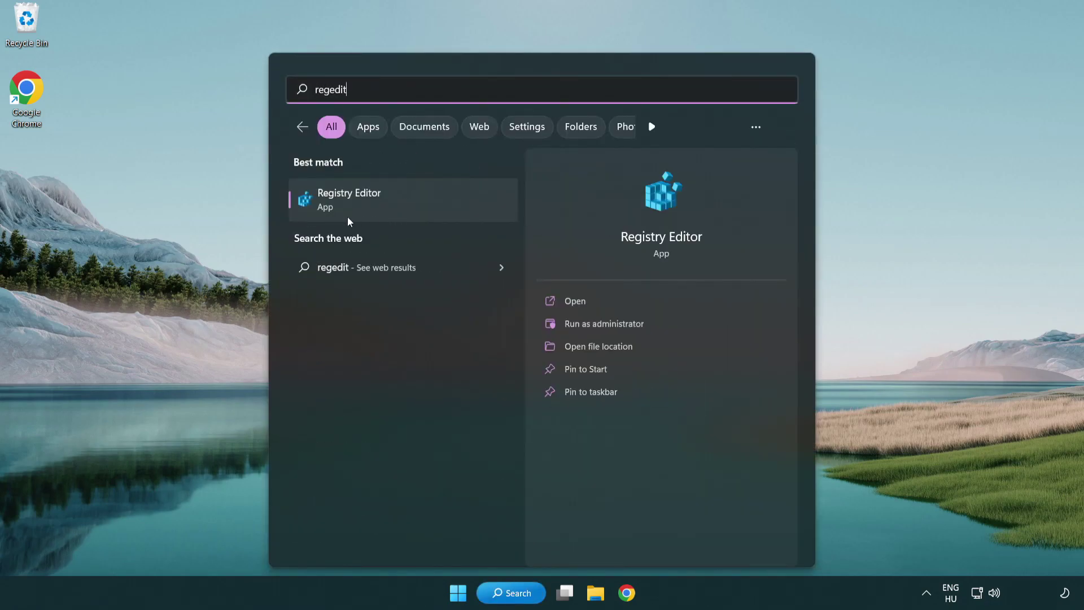
{"action": "left_click", "coordinate": [418, 204]}
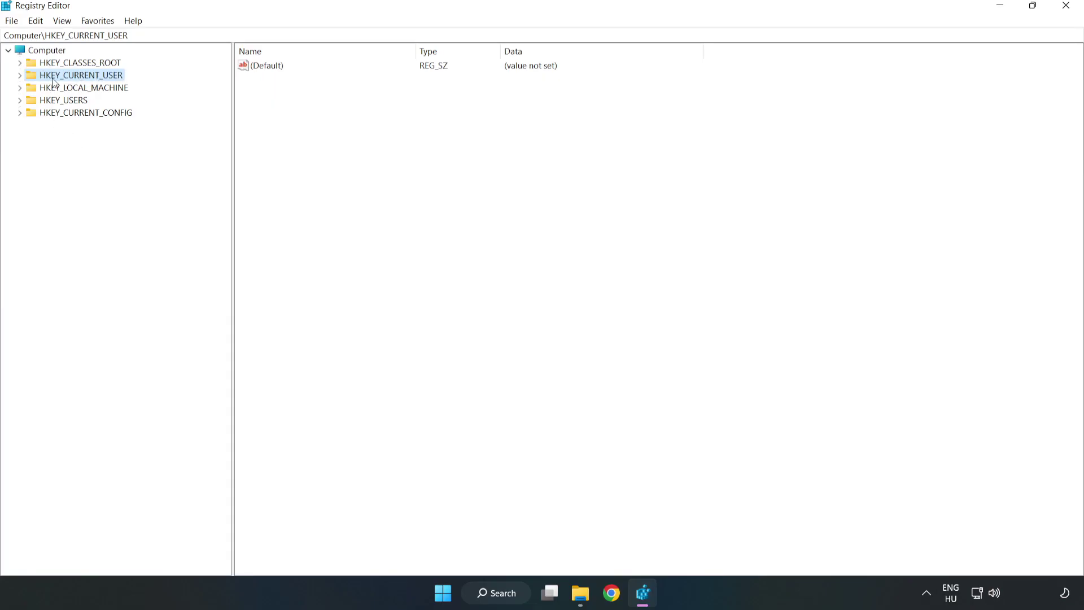
{"action": "left_click", "coordinate": [20, 76]}
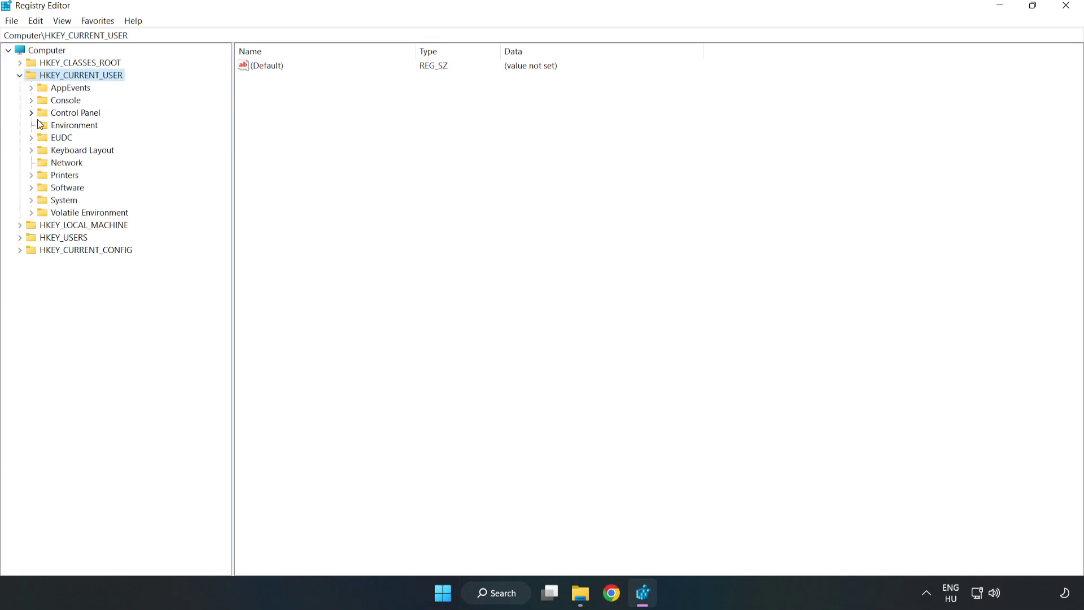
{"action": "left_click", "coordinate": [31, 201]}
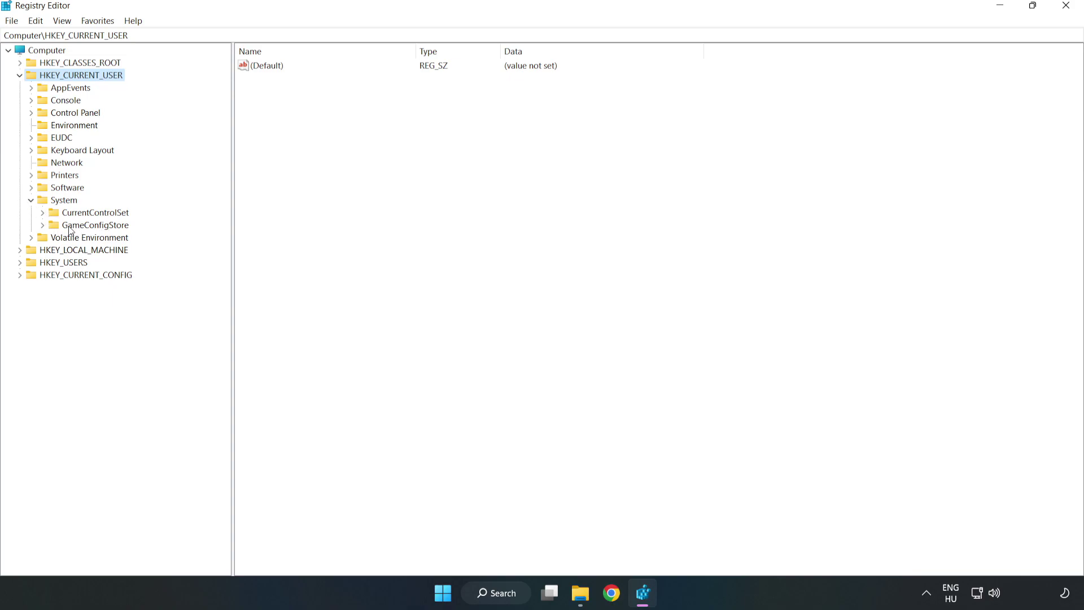
{"action": "left_click", "coordinate": [91, 229]}
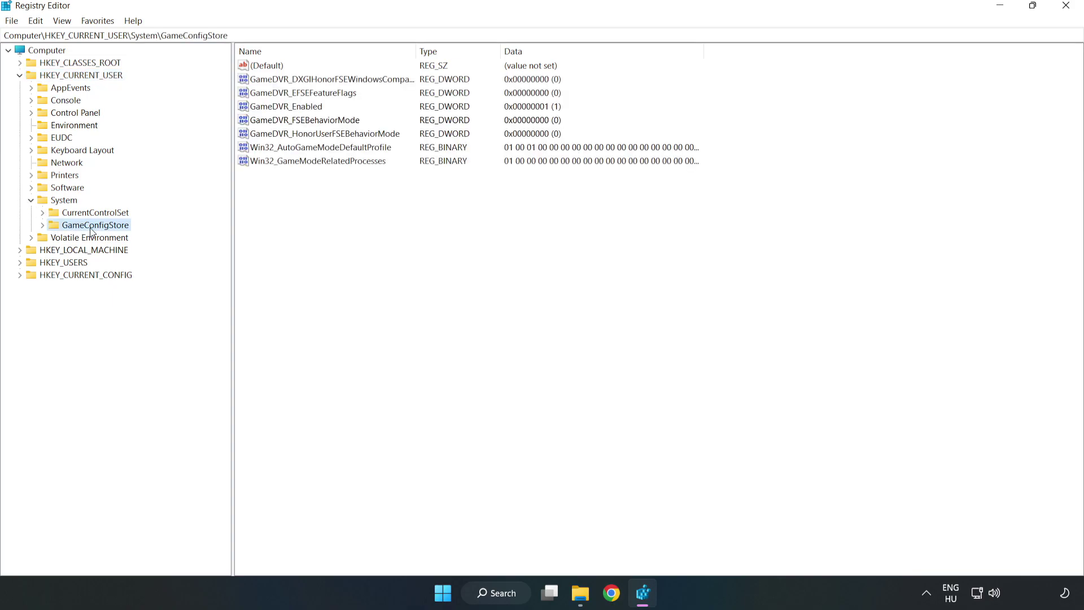
Set the value data of GameDVR_Enabled to 0
{"action": "left_click", "coordinate": [266, 107]}
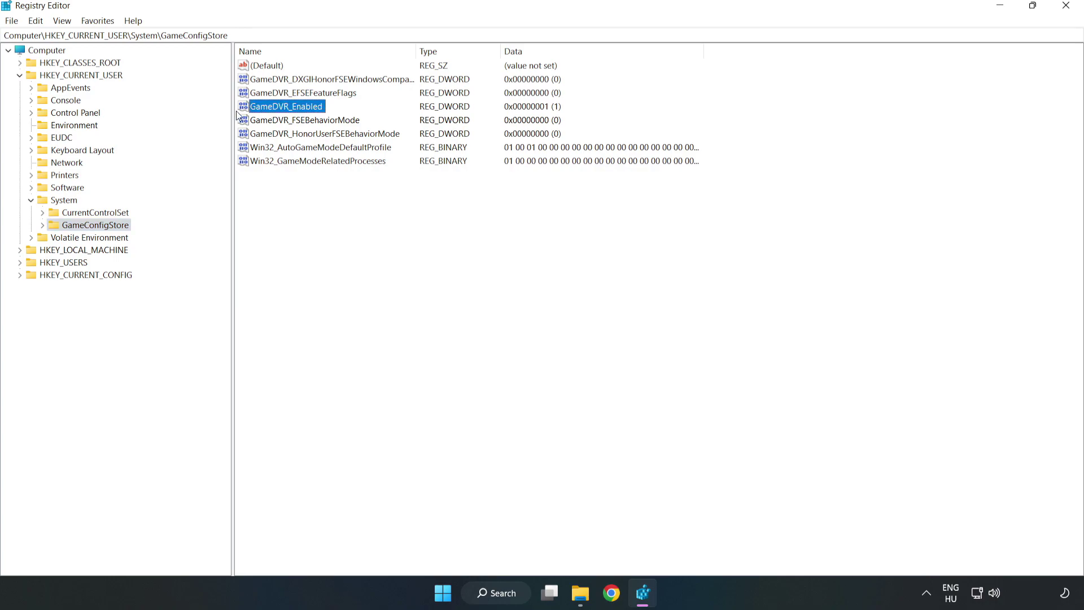
{"action": "right_click", "coordinate": [296, 111]}
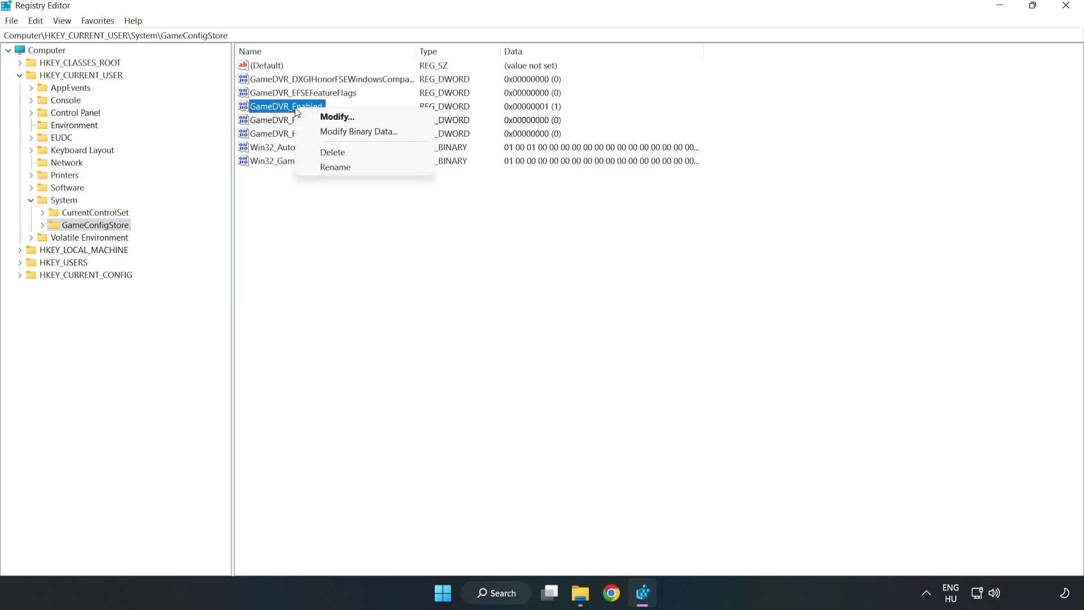
{"action": "left_click", "coordinate": [346, 119]}
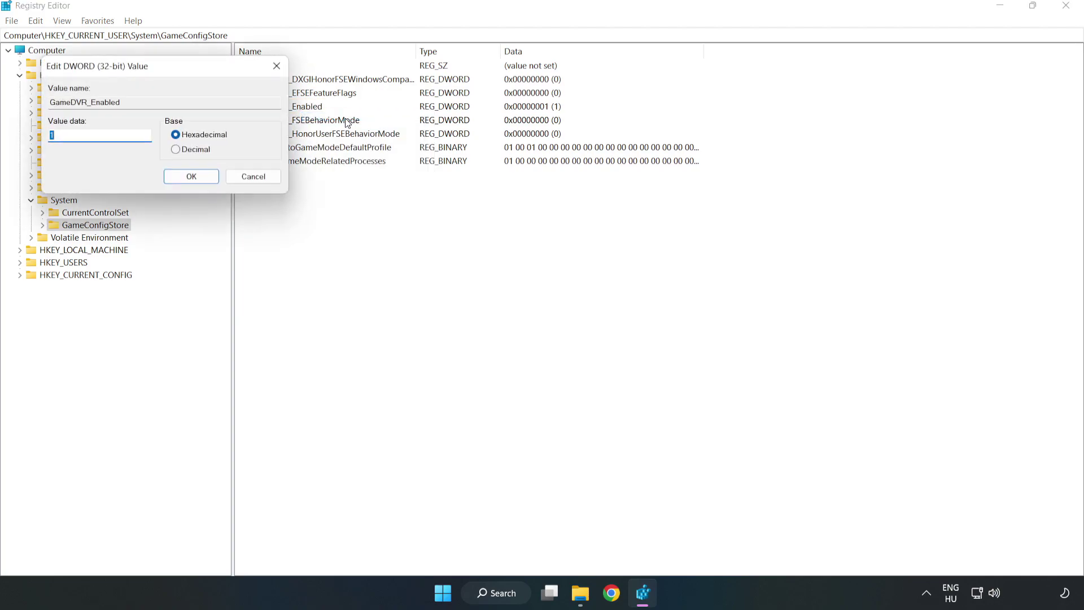
{"action": "left_click_drag", "start_coordinate": [218, 78], "coordinate": [606, 232]}
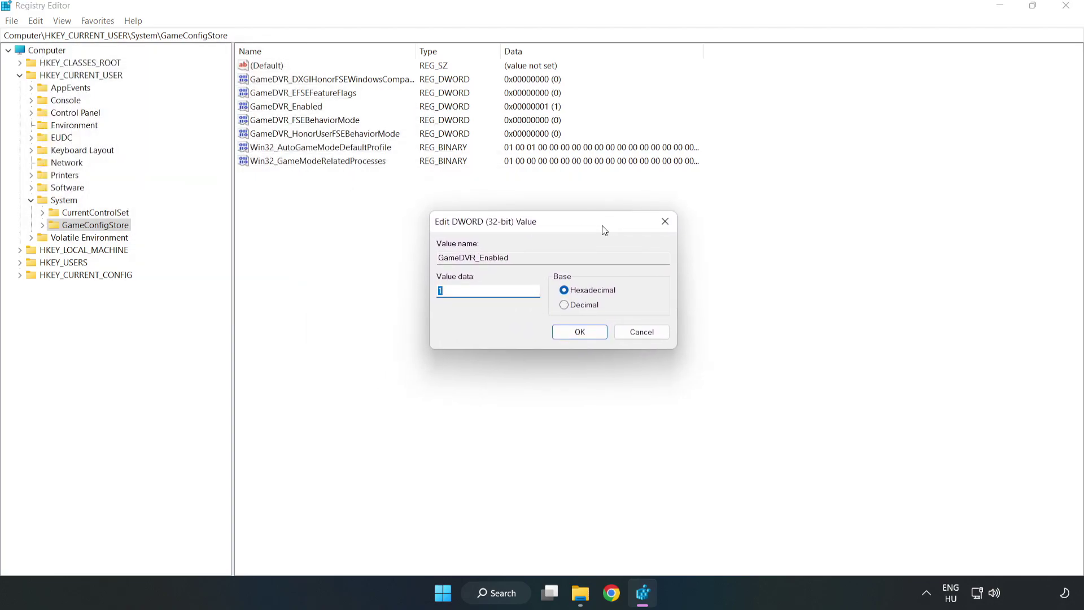
{"action": "left_click", "coordinate": [459, 292]}
{"action": "left_click_drag", "start_coordinate": [459, 292], "coordinate": [378, 287]}
{"action": "type", "text": "0"}
{"action": "left_click", "coordinate": [580, 334]}
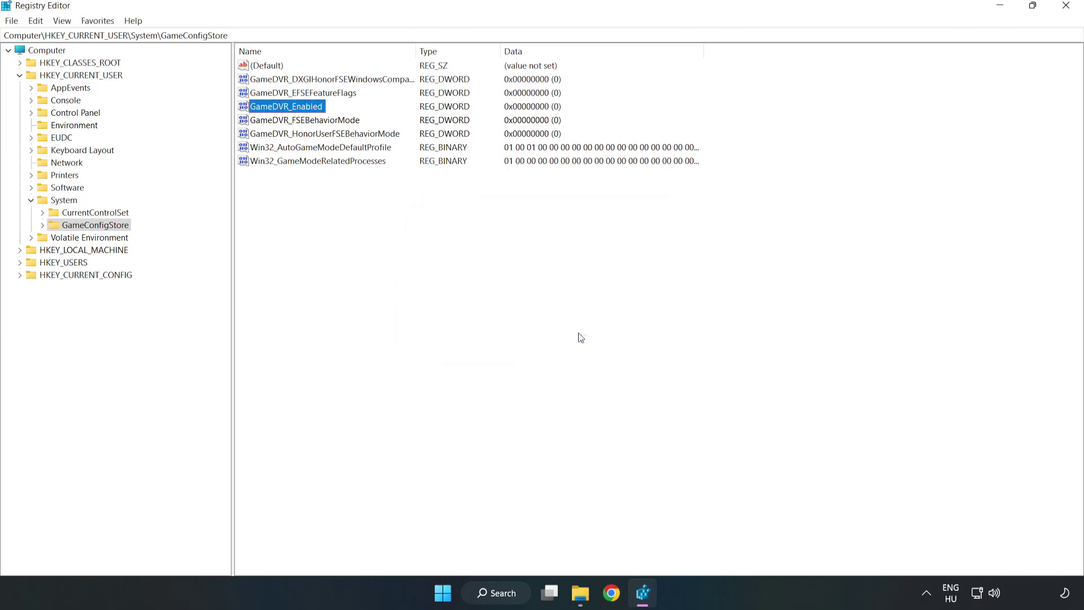
Go to the registry key HKEY_LOCAL_MACHINE\SOFTWARE\Microsoft\PolicyManager\default\ApplicationManagement\AllowGameDVR
{"action": "left_click", "coordinate": [20, 75]}
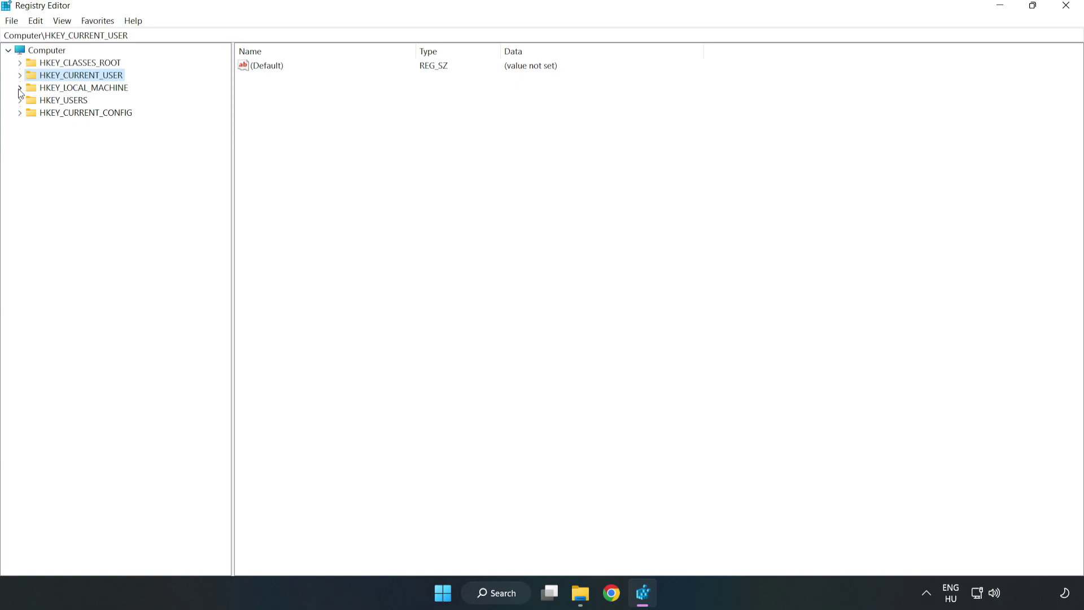
{"action": "double_click", "coordinate": [26, 90]}
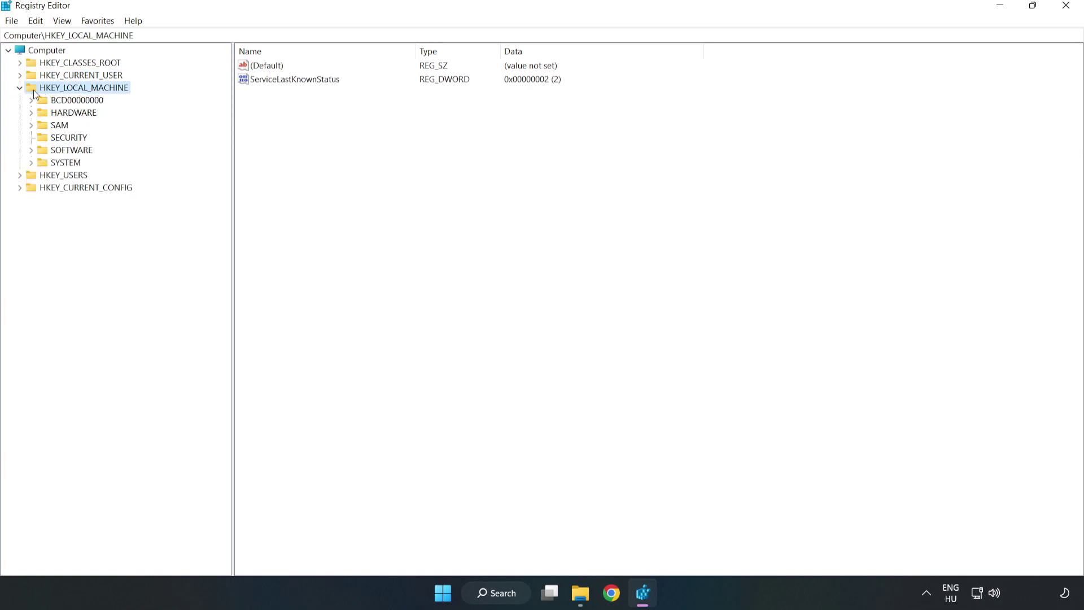
{"action": "left_click", "coordinate": [32, 150]}
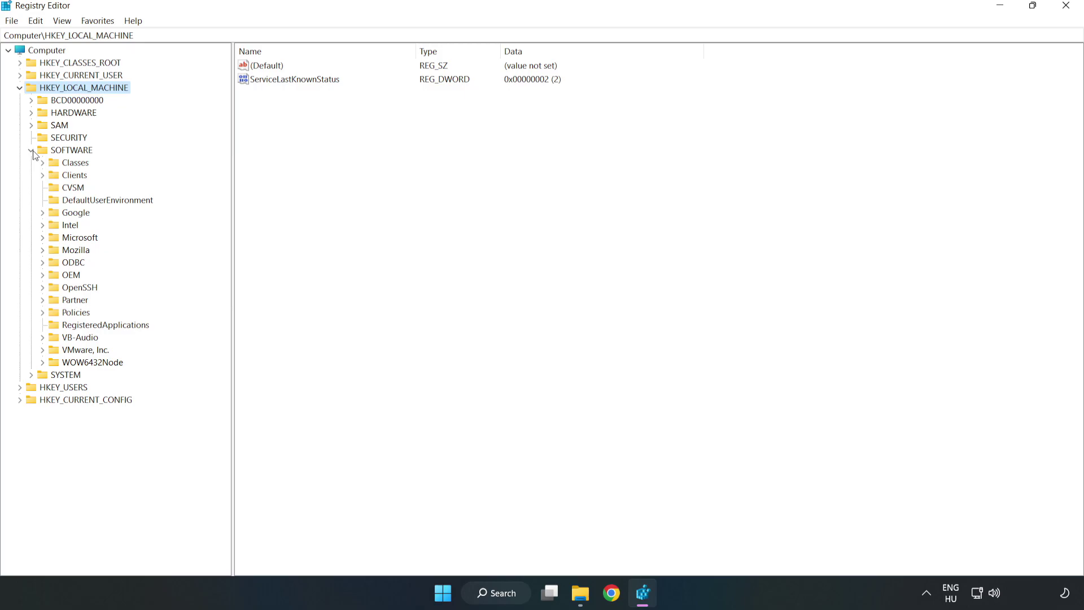
{"action": "left_click", "coordinate": [42, 238]}
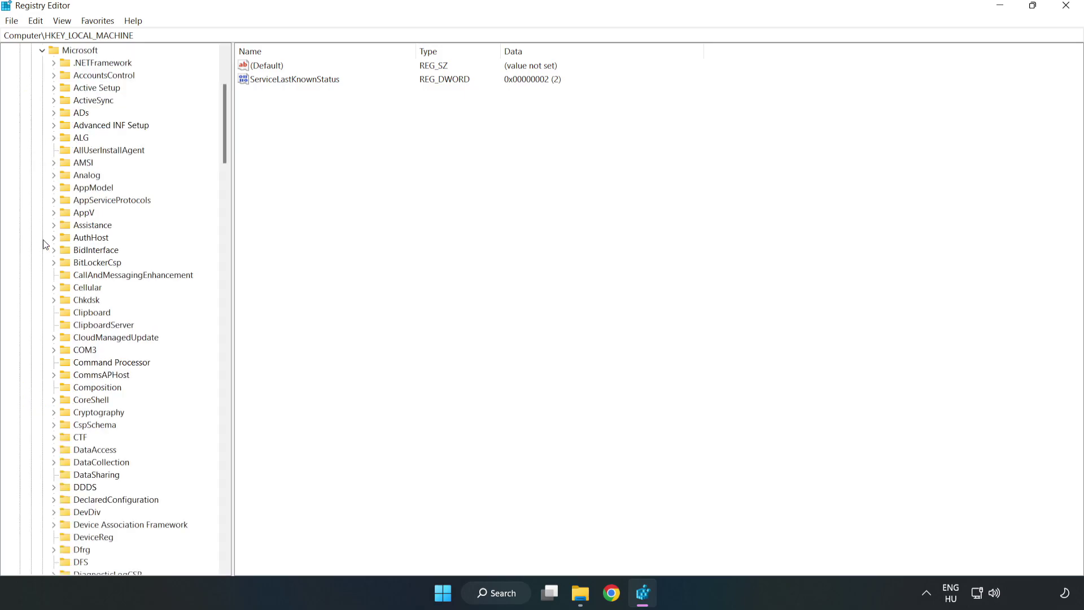
{"action": "left_click_drag", "start_coordinate": [222, 144], "coordinate": [248, 401]}
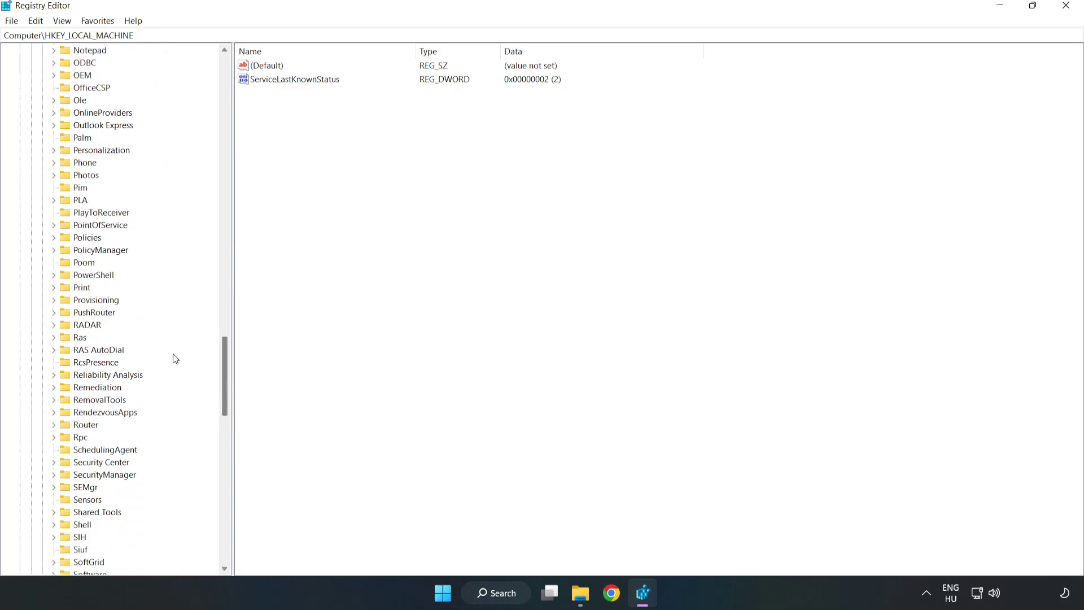
{"action": "left_click", "coordinate": [54, 250]}
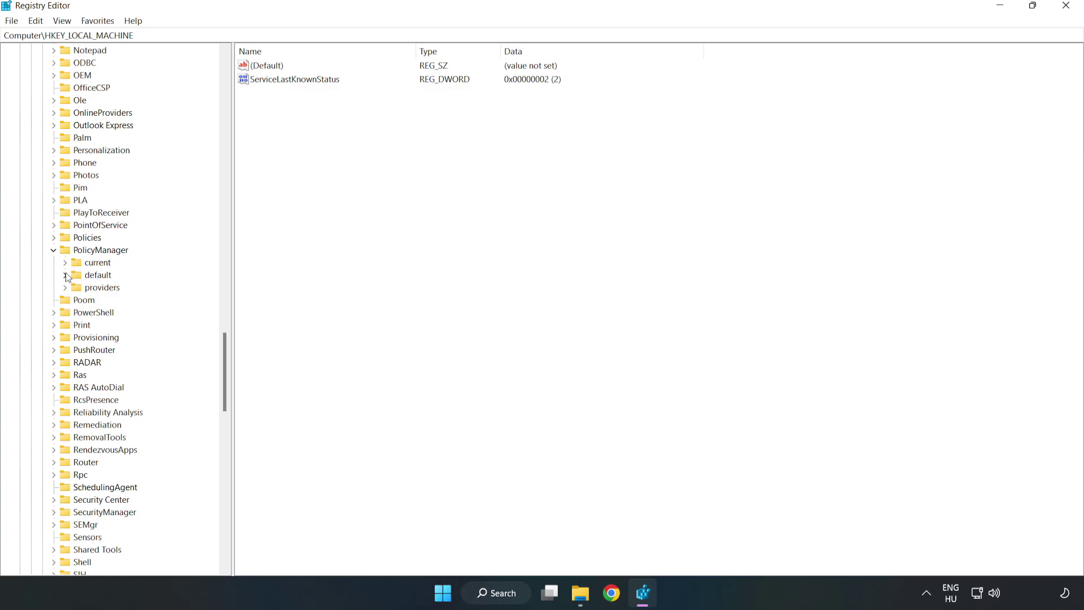
{"action": "left_click", "coordinate": [66, 275]}
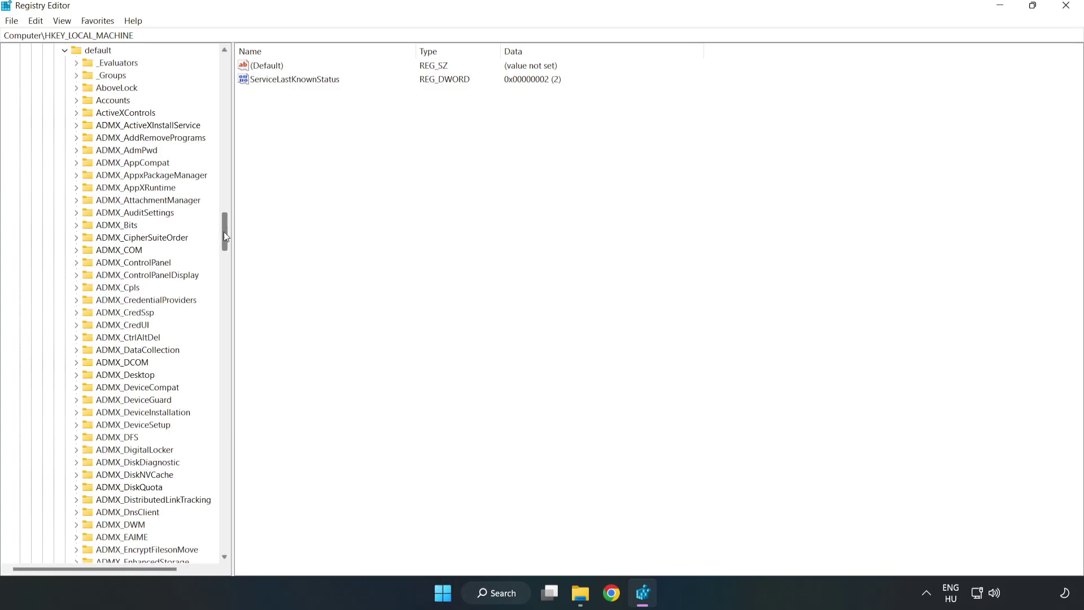
{"action": "left_click_drag", "start_coordinate": [224, 231], "coordinate": [219, 358]}
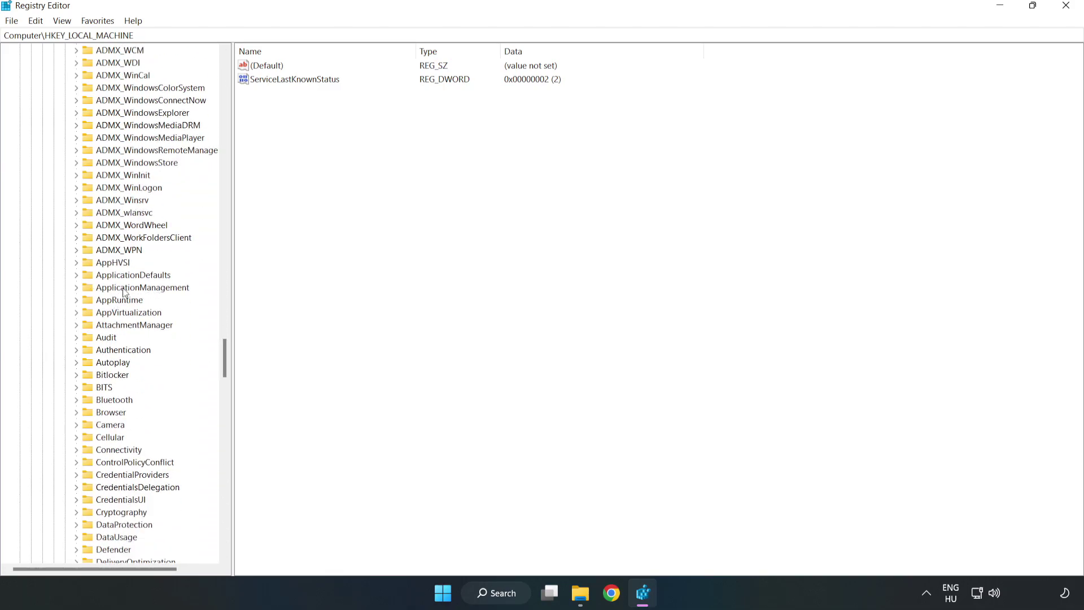
{"action": "left_click", "coordinate": [77, 287]}
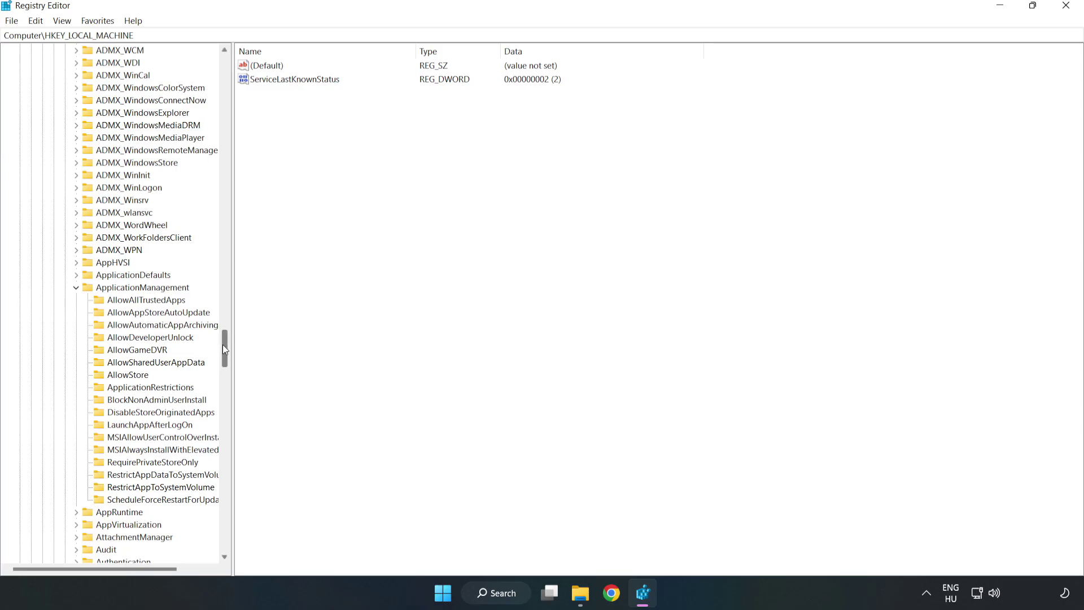
{"action": "left_click", "coordinate": [126, 351]}
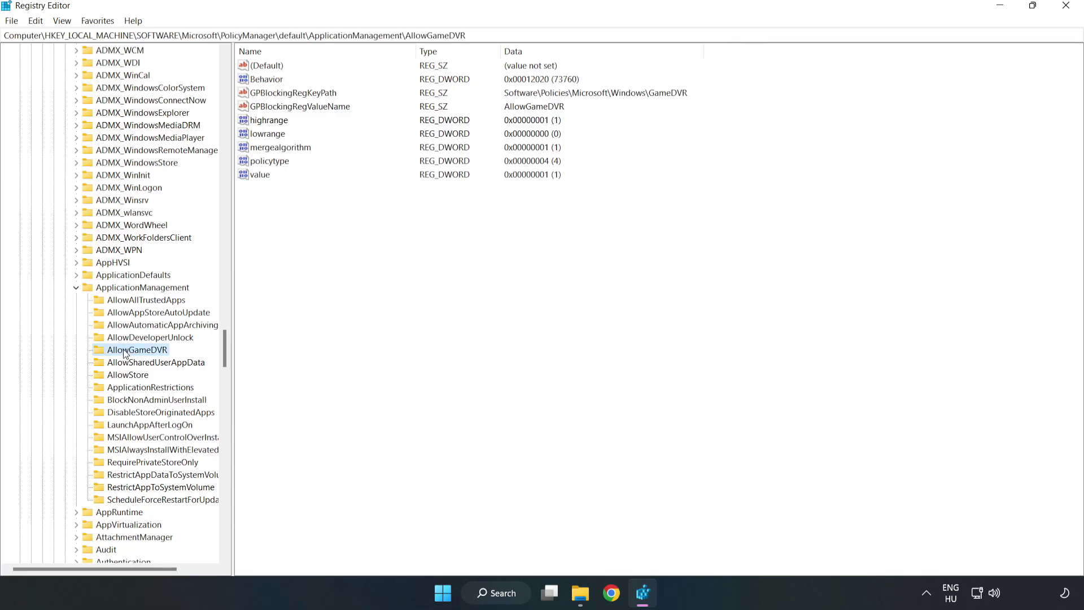
Set the data of the AllowGameDVR key's "value" entry to 0, and close Registry Editor
{"action": "left_click", "coordinate": [255, 175]}
{"action": "right_click", "coordinate": [267, 183]}
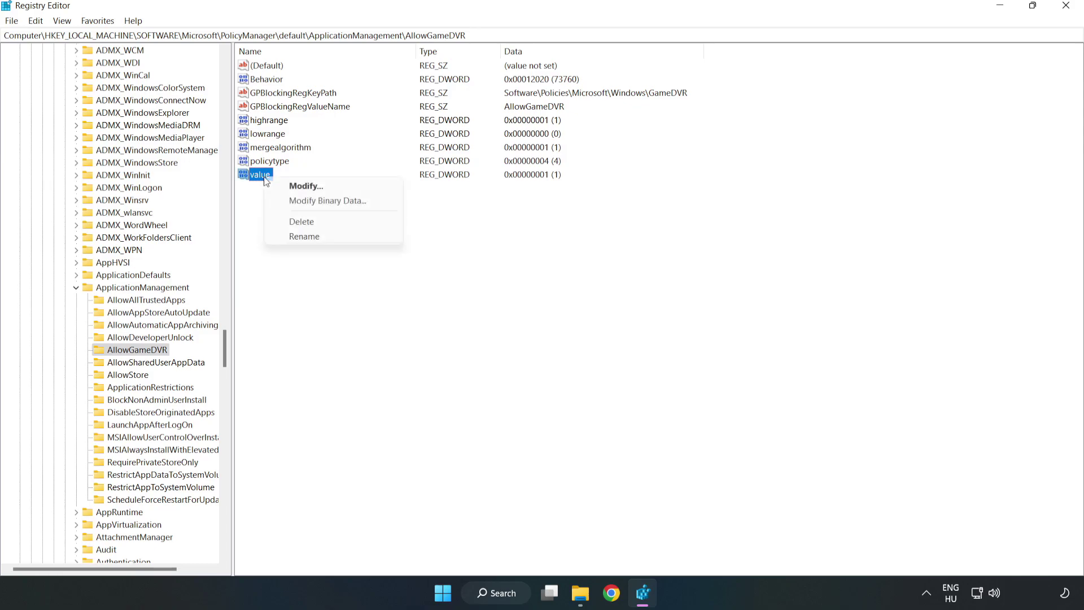
{"action": "left_click", "coordinate": [312, 186]}
{"action": "left_click_drag", "start_coordinate": [203, 72], "coordinate": [551, 225]}
{"action": "key", "text": "BackSpace"}
{"action": "type", "text": "0"}
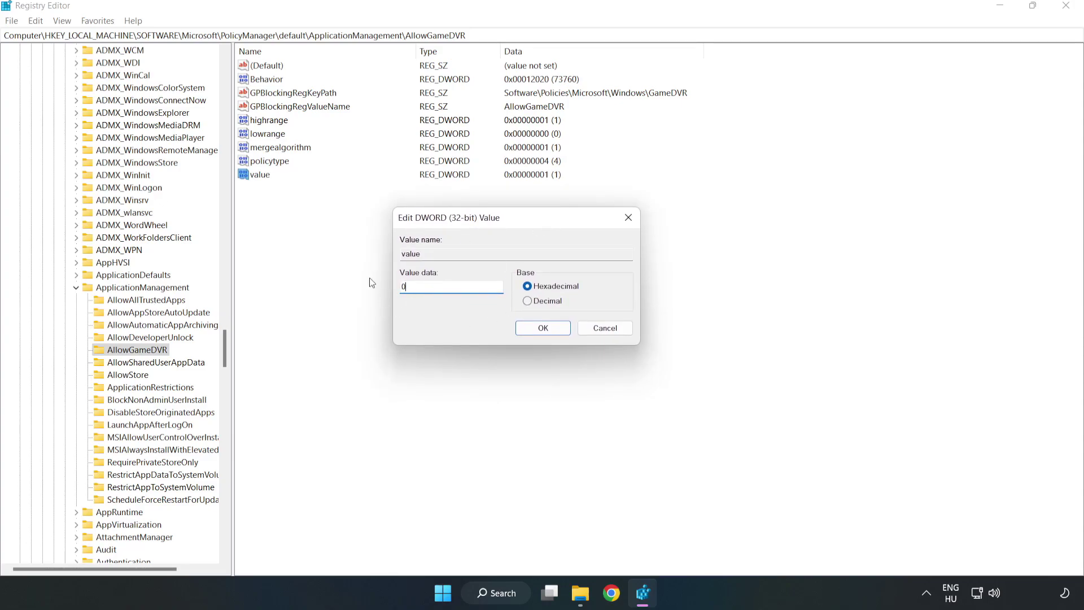
{"action": "left_click", "coordinate": [542, 328]}
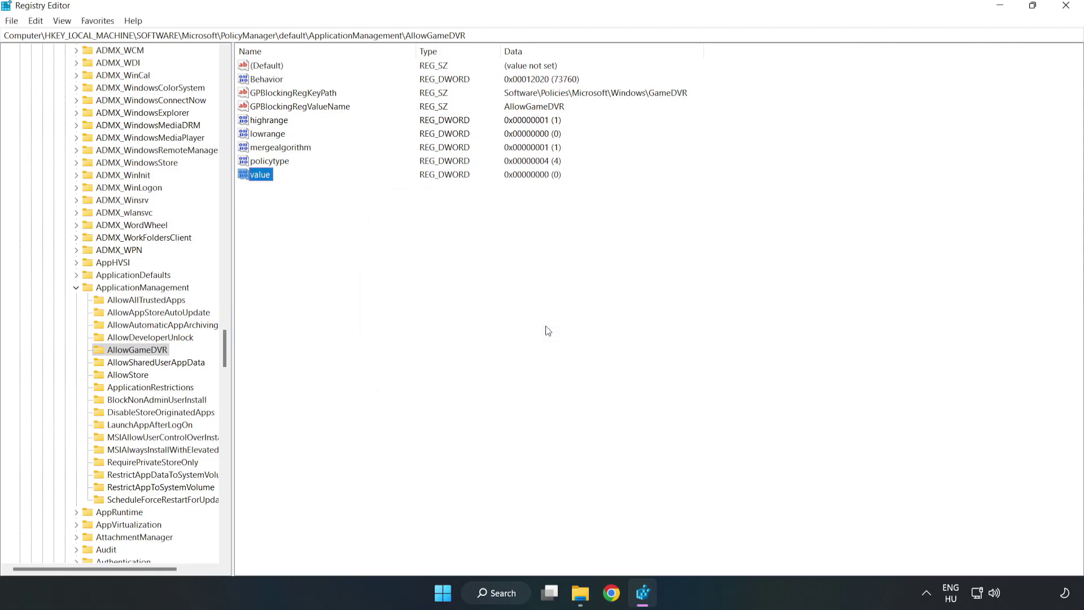
{"action": "left_click", "coordinate": [1066, 8]}
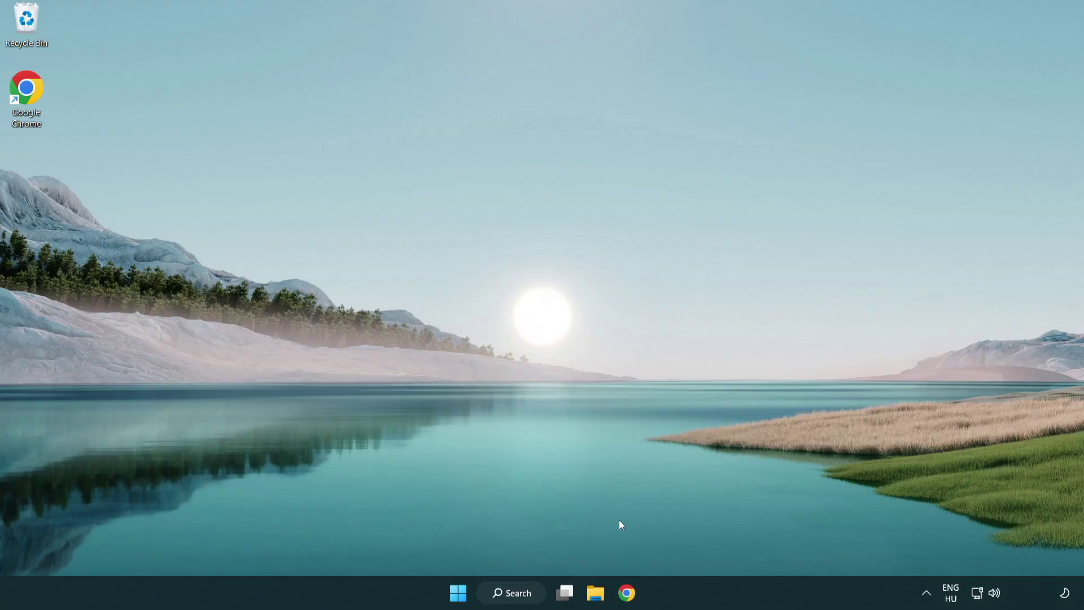
Switch to Google Chrome and download the English DirectX End-User Runtime Web Installer from the Microsoft Download Center
{"action": "left_click", "coordinate": [632, 597]}
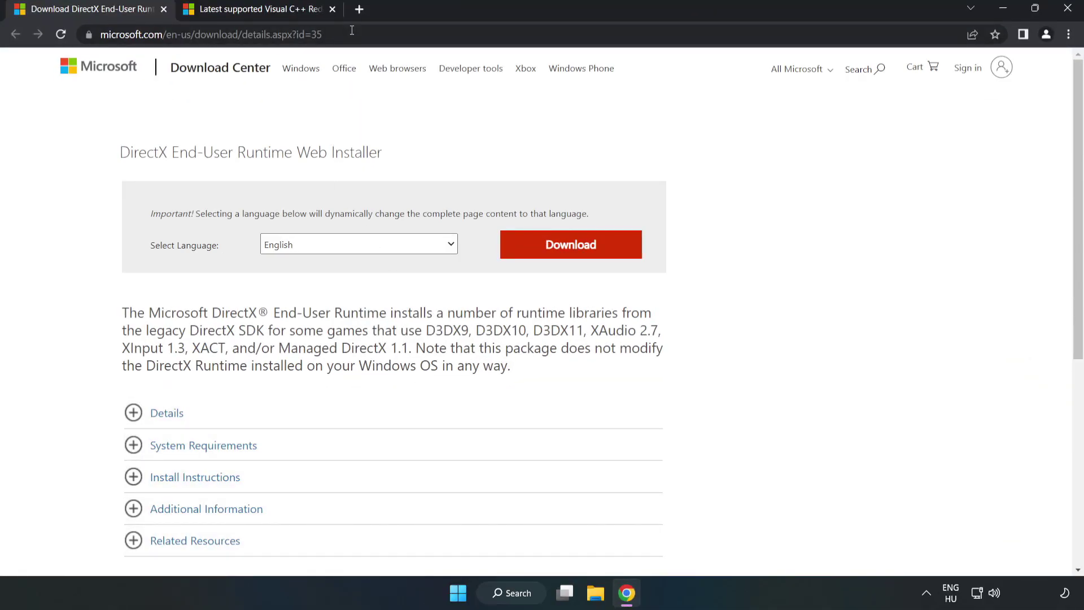
{"action": "left_click_drag", "start_coordinate": [263, 34], "coordinate": [340, 32]}
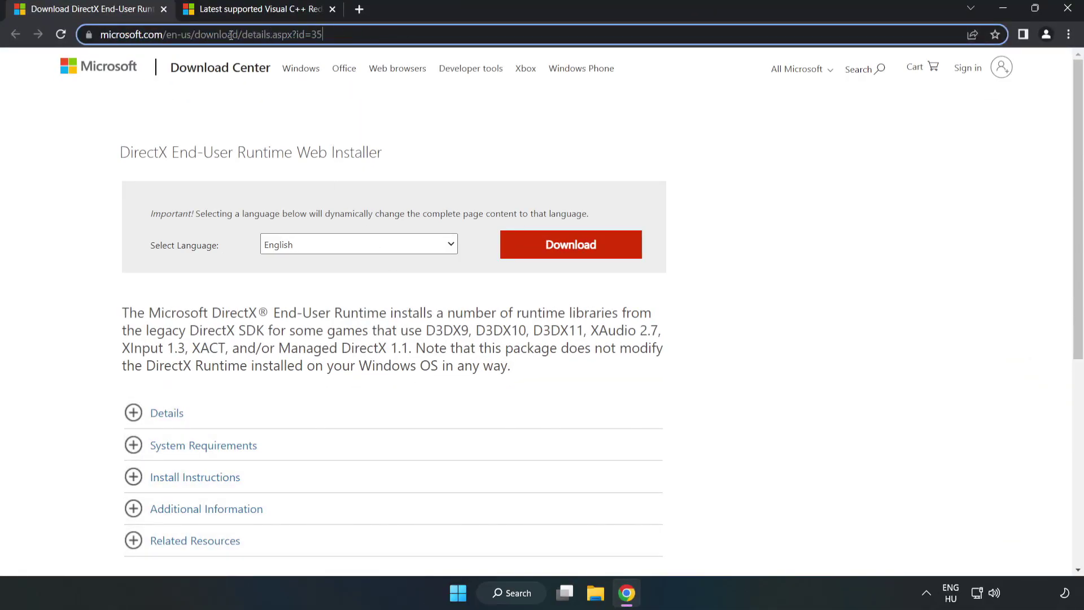
{"action": "left_click", "coordinate": [440, 135]}
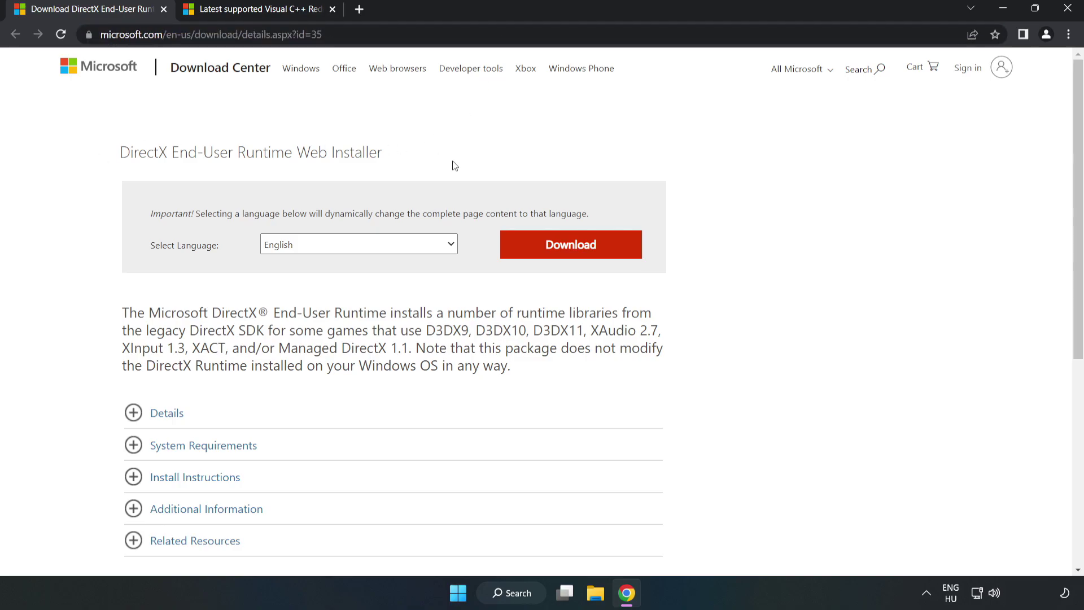
{"action": "left_click", "coordinate": [578, 256]}
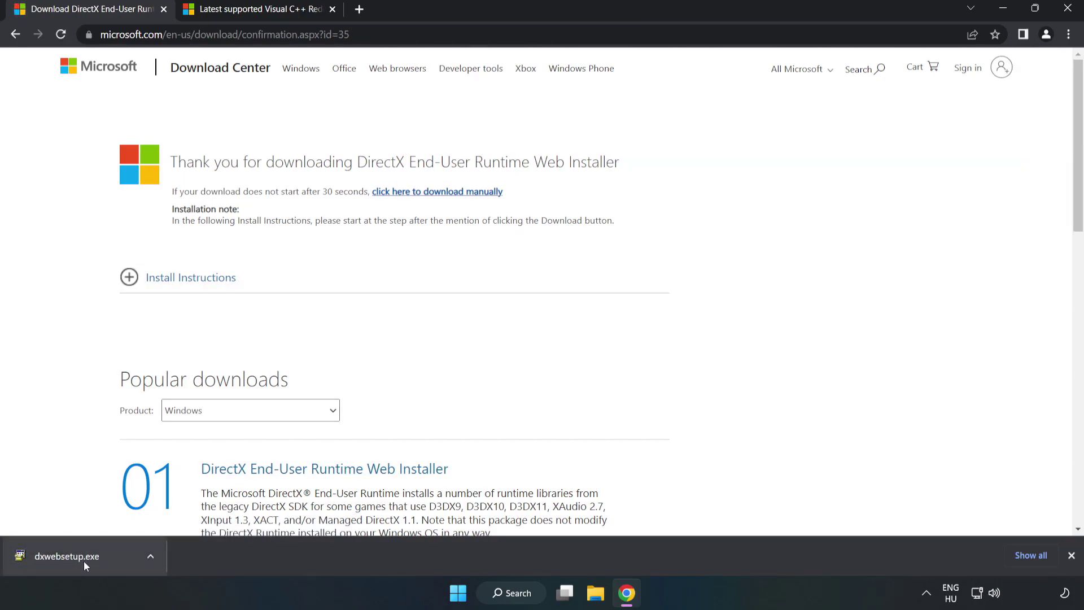
Run the downloaded dxwebsetup.exe installer and accept the DirectX license agreement
{"action": "left_click", "coordinate": [109, 559]}
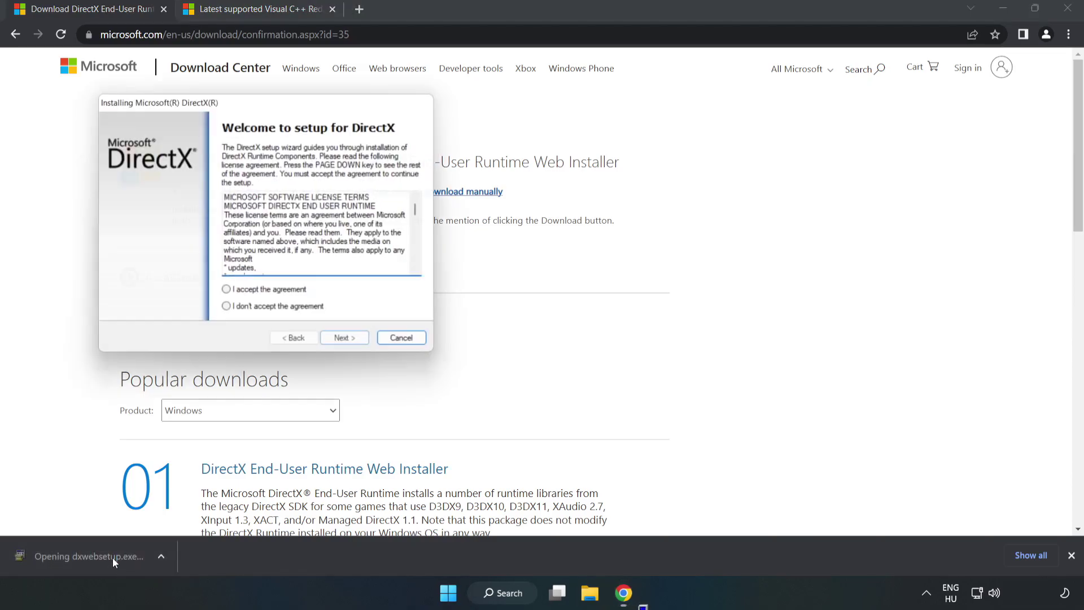
{"action": "left_click_drag", "start_coordinate": [252, 108], "coordinate": [525, 163]}
{"action": "scroll", "coordinate": [698, 273], "scroll_direction": "down", "scroll_amount": 15}
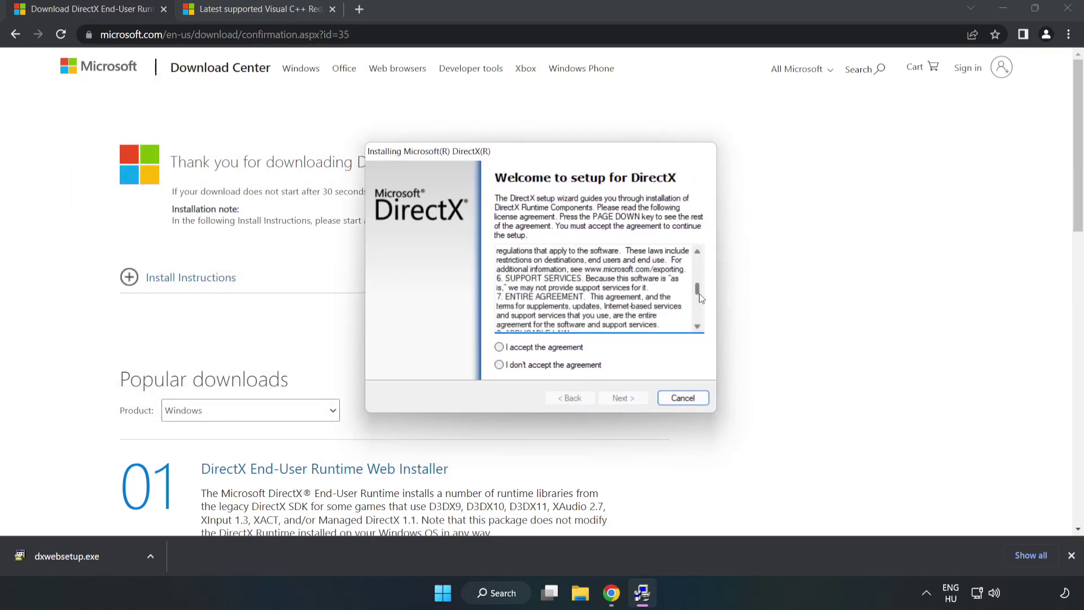
{"action": "left_click", "coordinate": [492, 347]}
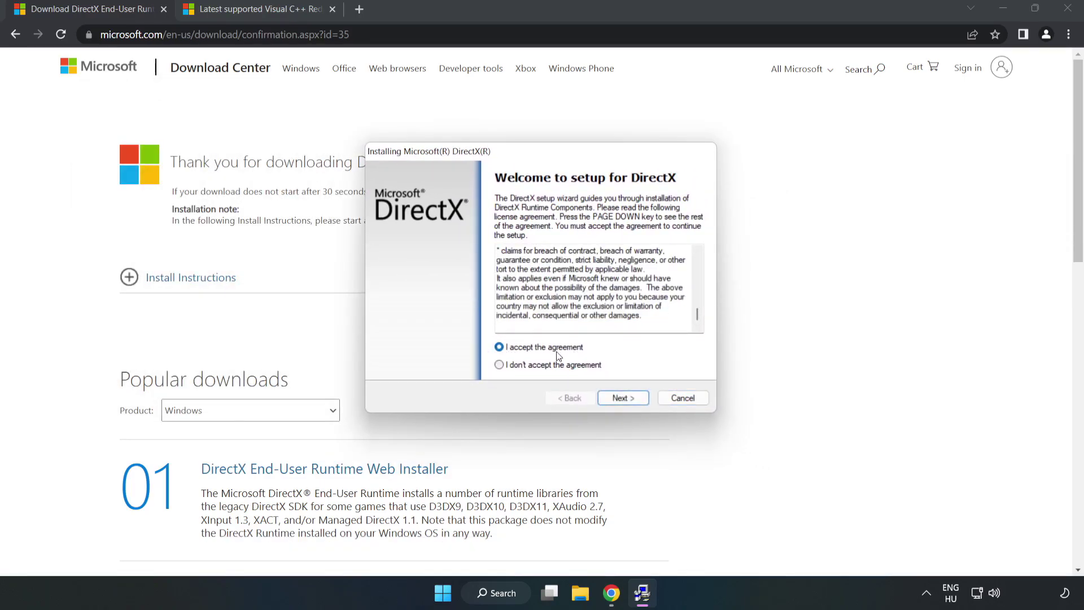
{"action": "left_click", "coordinate": [624, 398]}
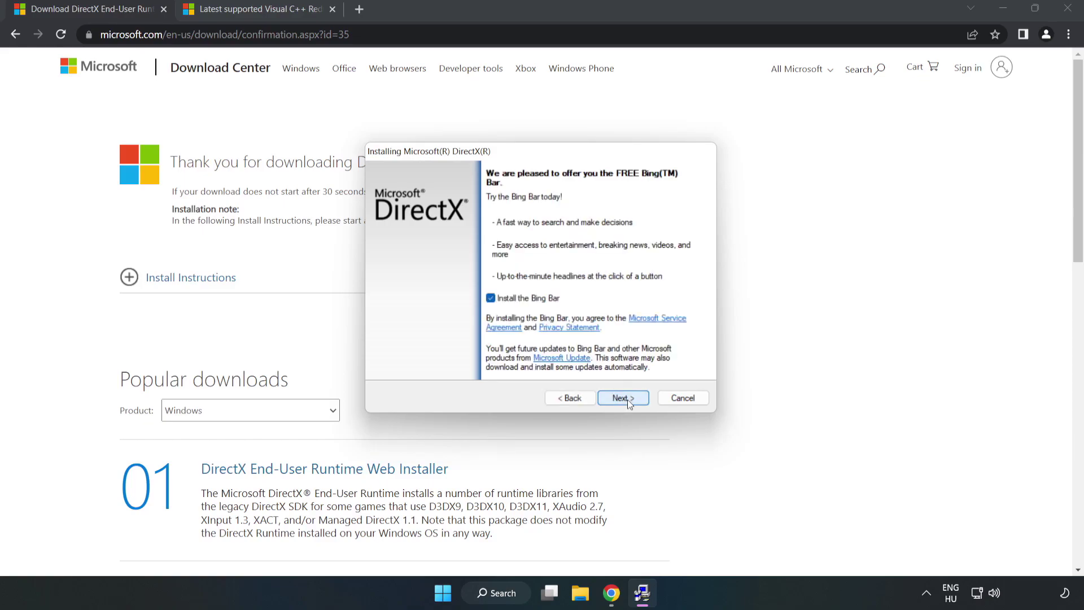
Opt out of installing the Bing Bar, run the DirectX setup through to its end and close the installer
{"action": "left_click", "coordinate": [491, 298]}
{"action": "left_click", "coordinate": [624, 398]}
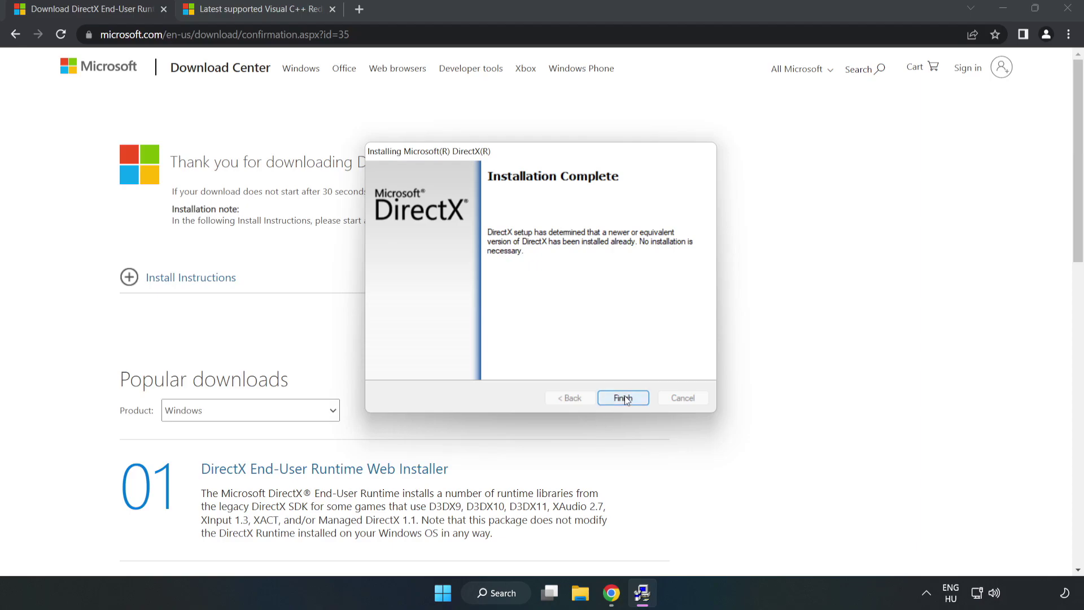
{"action": "left_click", "coordinate": [623, 398]}
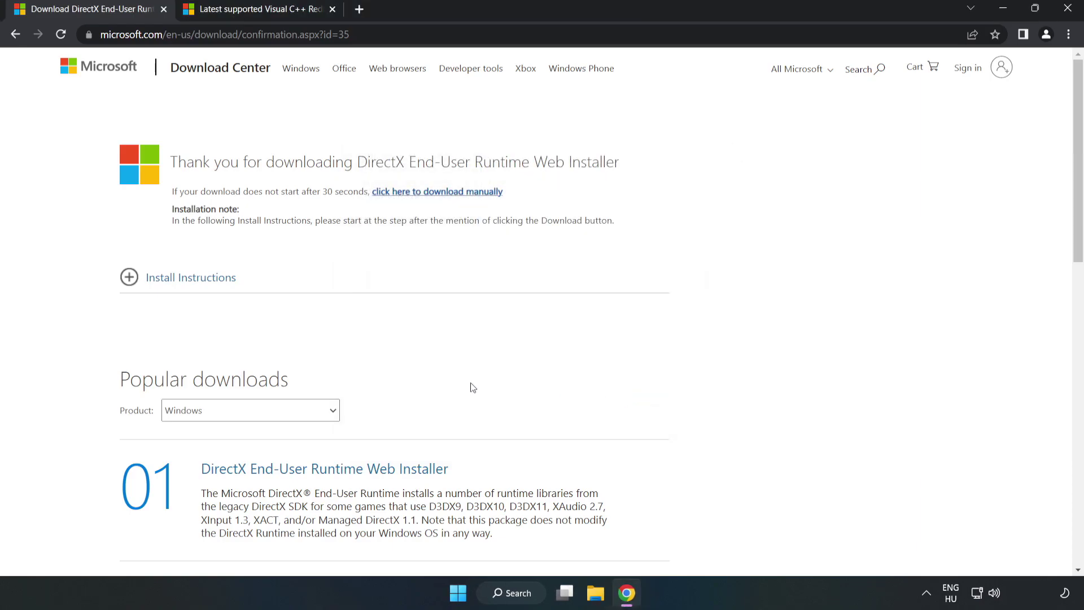
Close the DirectX download page and go to the Visual Studio 2015, 2017, 2019, and 2022 links on the Visual C++ Redistributable page
{"action": "left_click", "coordinate": [163, 9]}
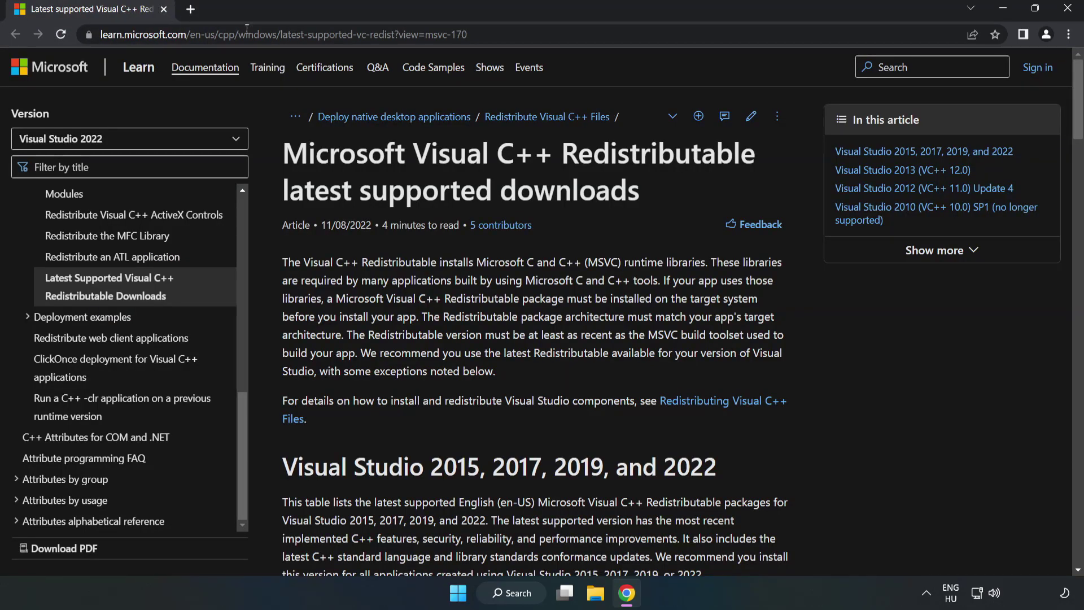
{"action": "left_click", "coordinate": [230, 30]}
{"action": "key", "text": "End"}
{"action": "left_click", "coordinate": [560, 180]}
{"action": "left_click_drag", "start_coordinate": [1079, 123], "coordinate": [1079, 144]}
{"action": "scroll", "coordinate": [1079, 144], "scroll_direction": "down", "scroll_amount": 4}
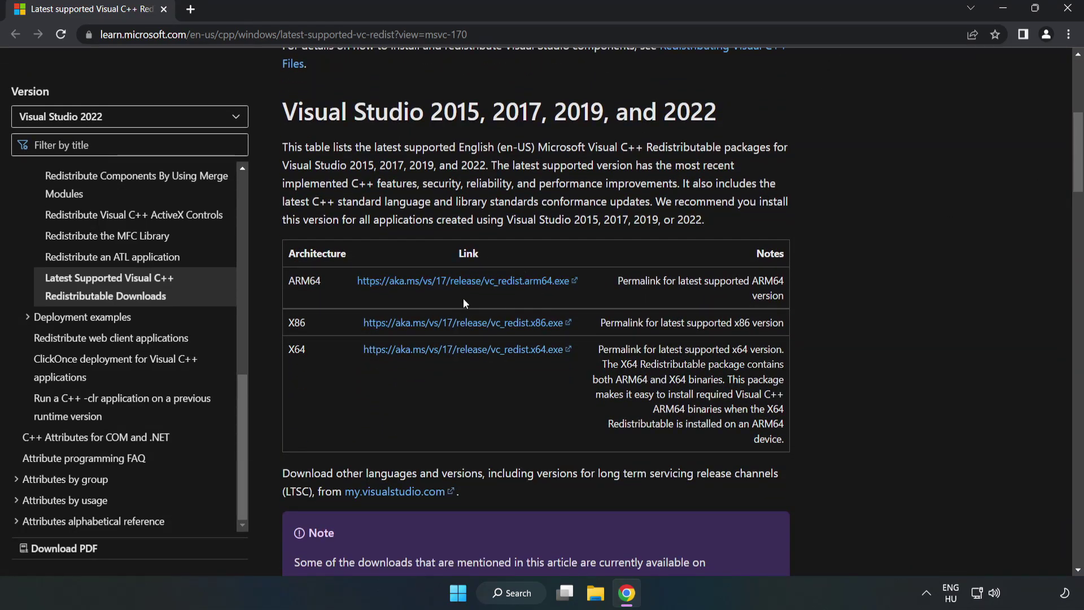